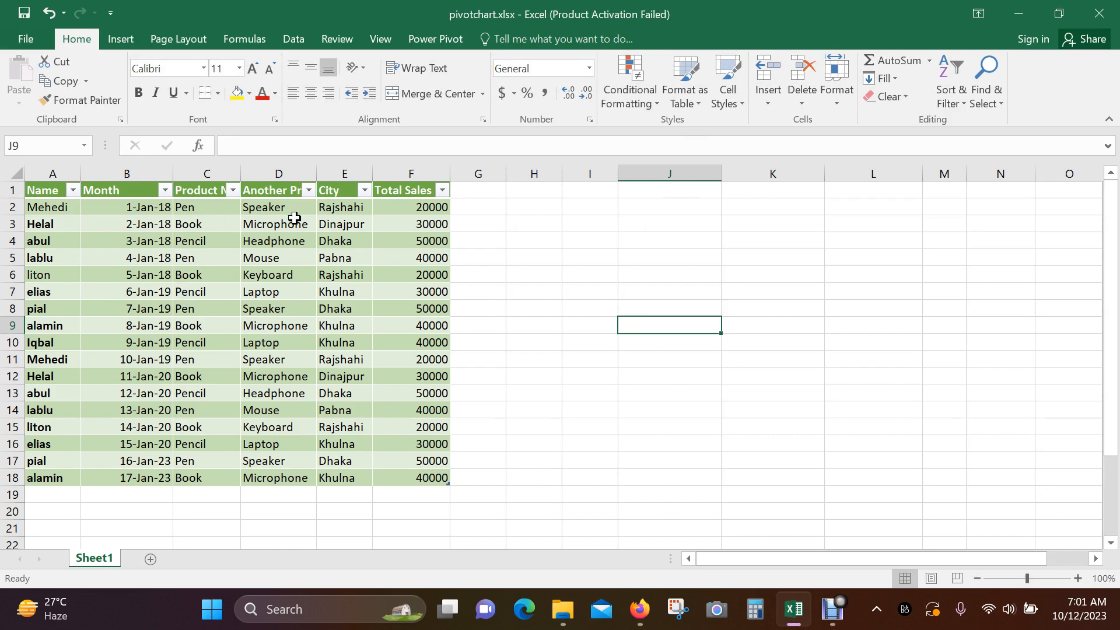
Create a PivotTable from the whole sales table A1:F18, placed on the existing worksheet at Sheet1 cell H1.
{"action": "left_click", "coordinate": [526, 258]}
{"action": "left_click_drag", "start_coordinate": [53, 188], "coordinate": [438, 475]}
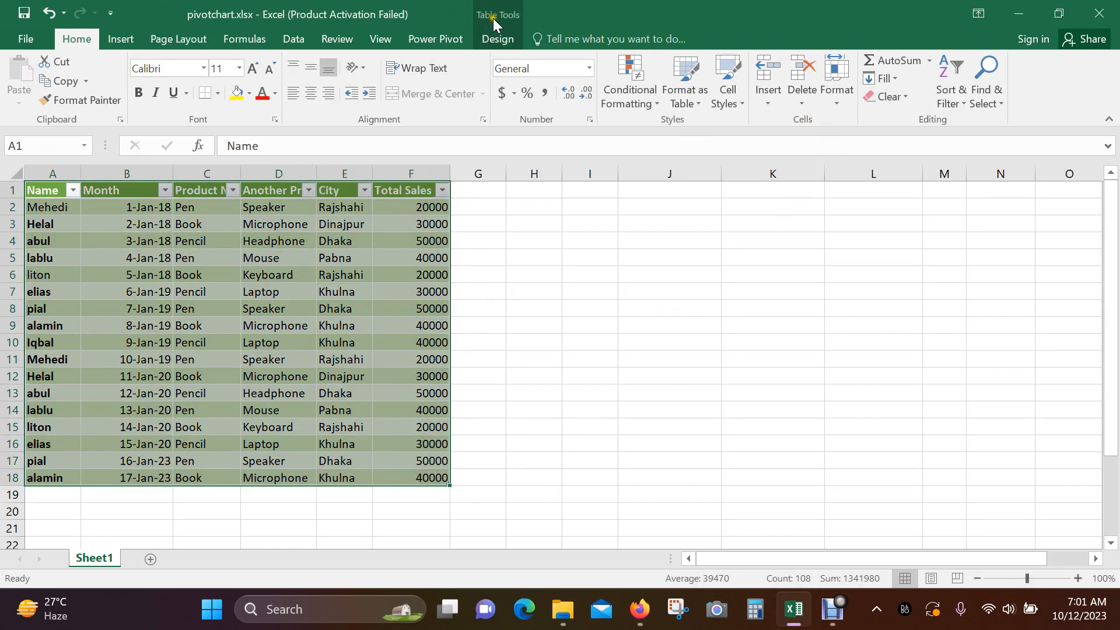
{"action": "left_click", "coordinate": [116, 40]}
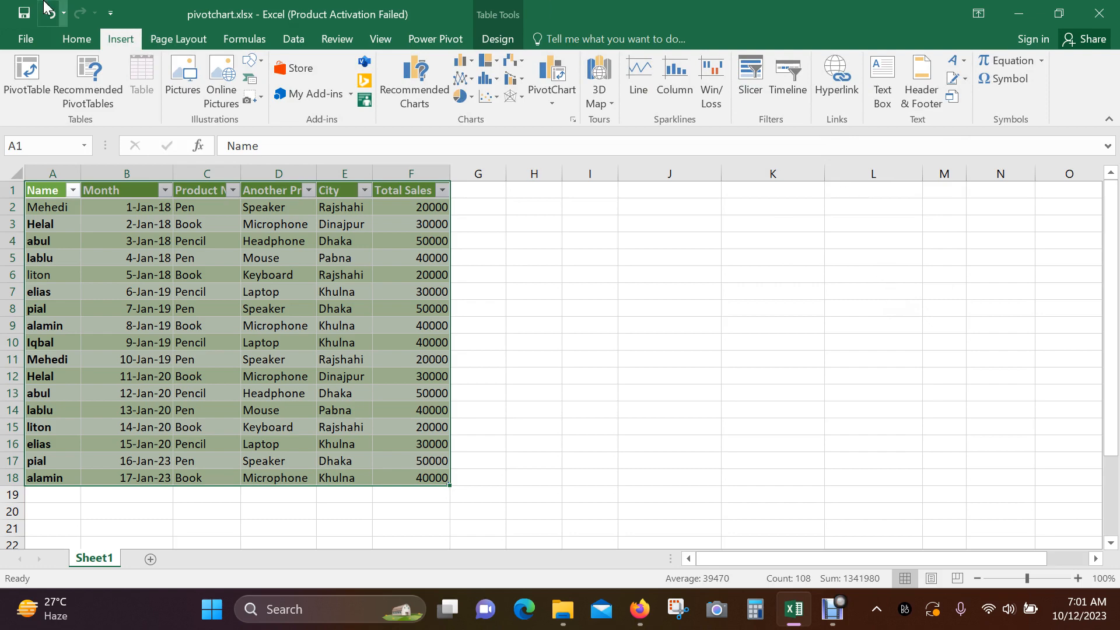
{"action": "left_click", "coordinate": [26, 71]}
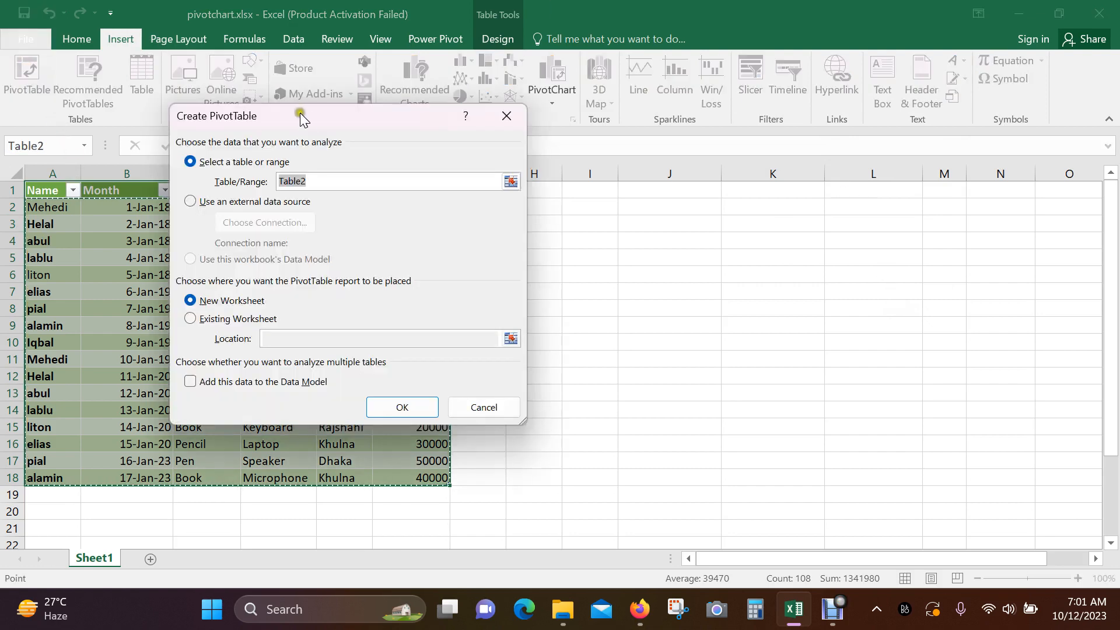
{"action": "left_click_drag", "start_coordinate": [299, 113], "coordinate": [238, 67]}
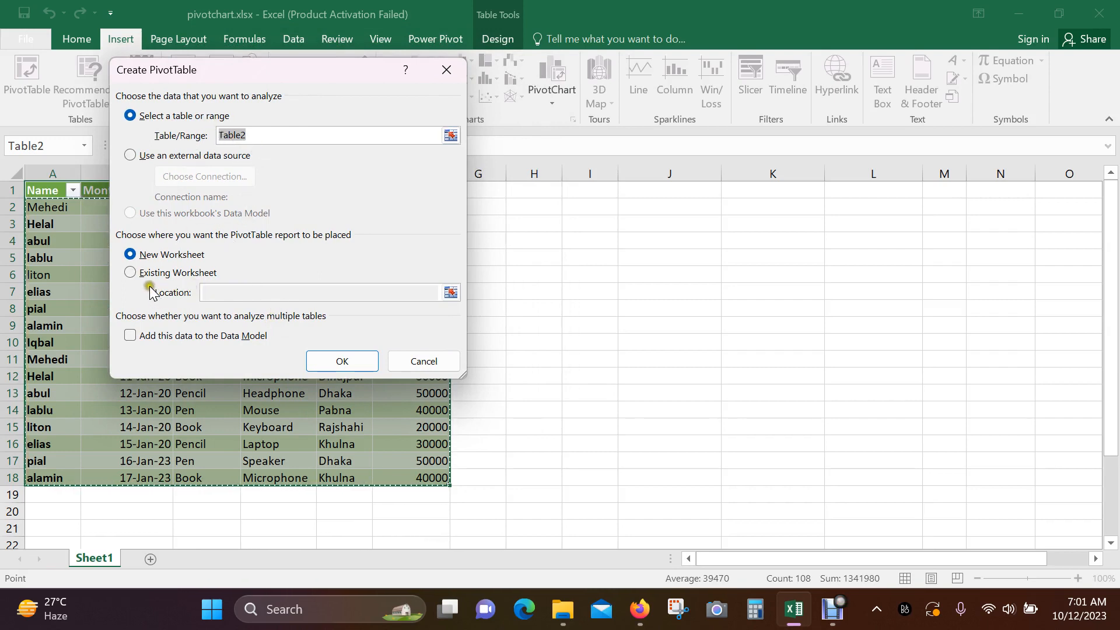
{"action": "left_click", "coordinate": [129, 273]}
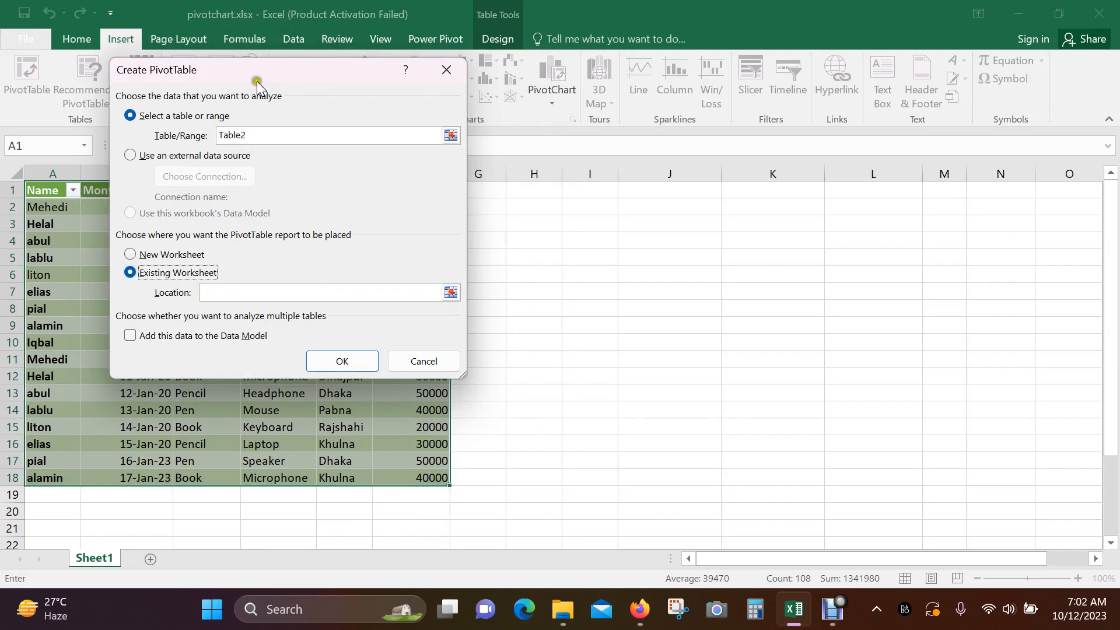
{"action": "left_click", "coordinate": [521, 196]}
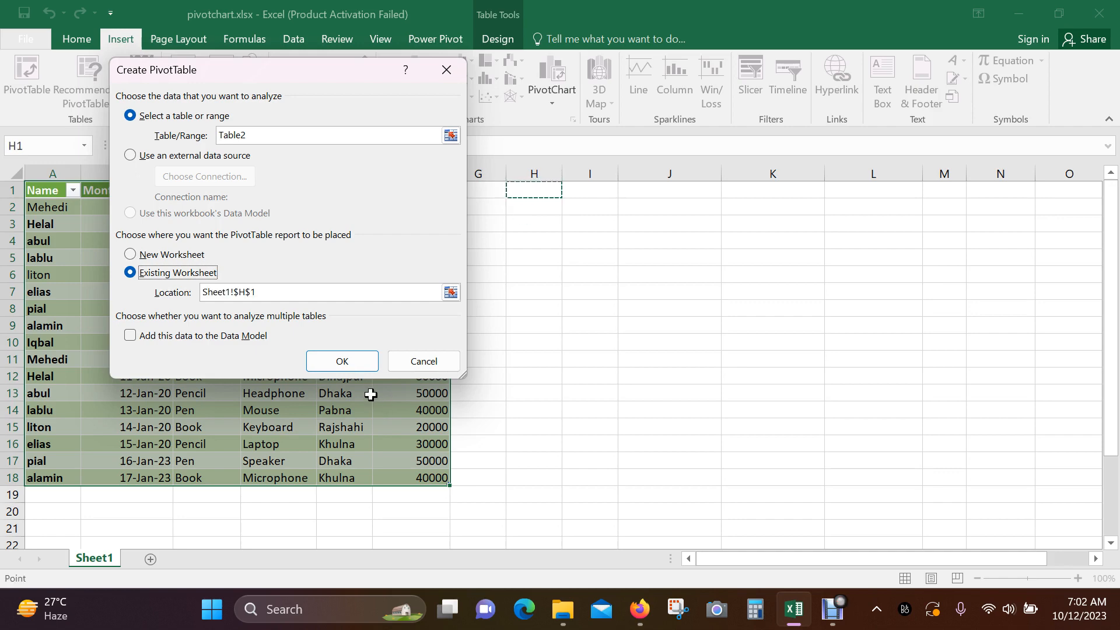
{"action": "left_click", "coordinate": [362, 369]}
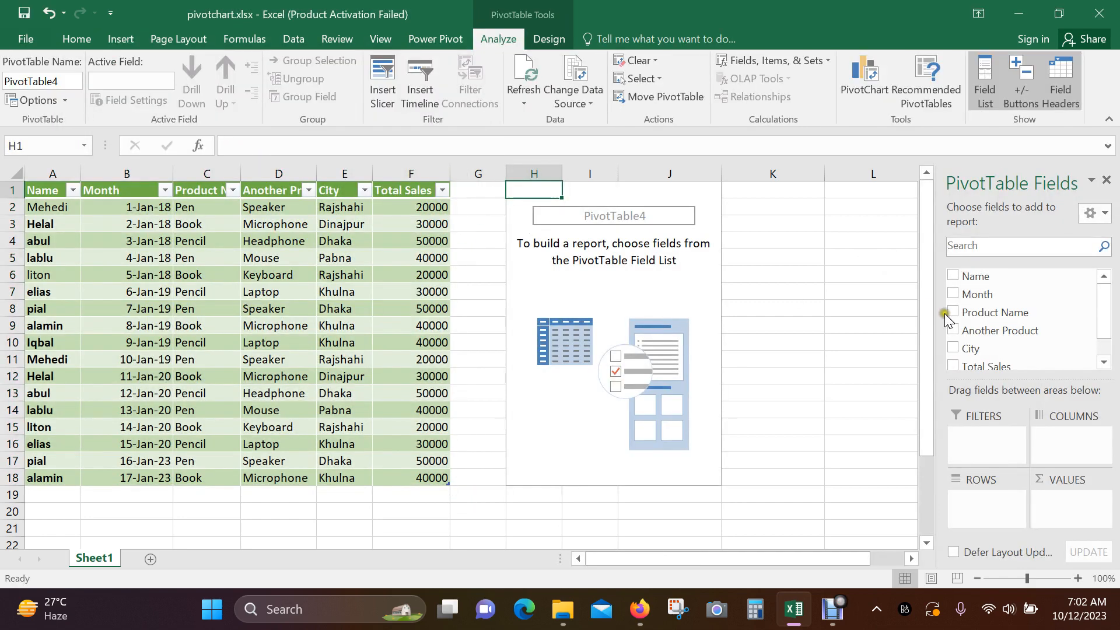
Lay out the PivotTable with Name as rows, Product Name as columns and Total Sales as summed values, and close the field list.
{"action": "left_click", "coordinate": [953, 275]}
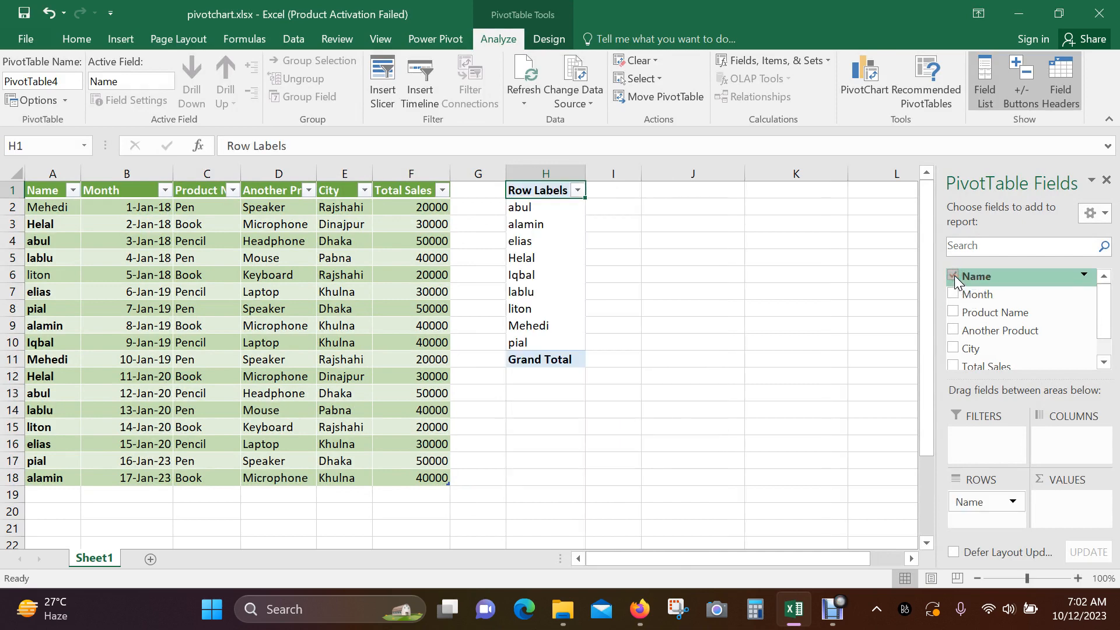
{"action": "left_click", "coordinate": [958, 294]}
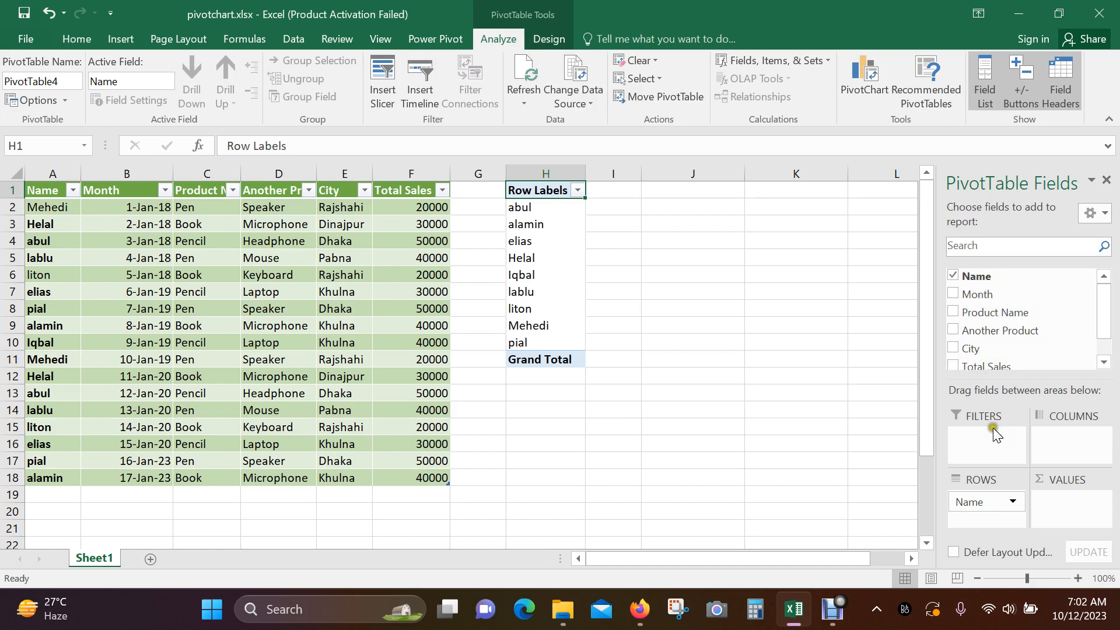
{"action": "left_click", "coordinate": [955, 320]}
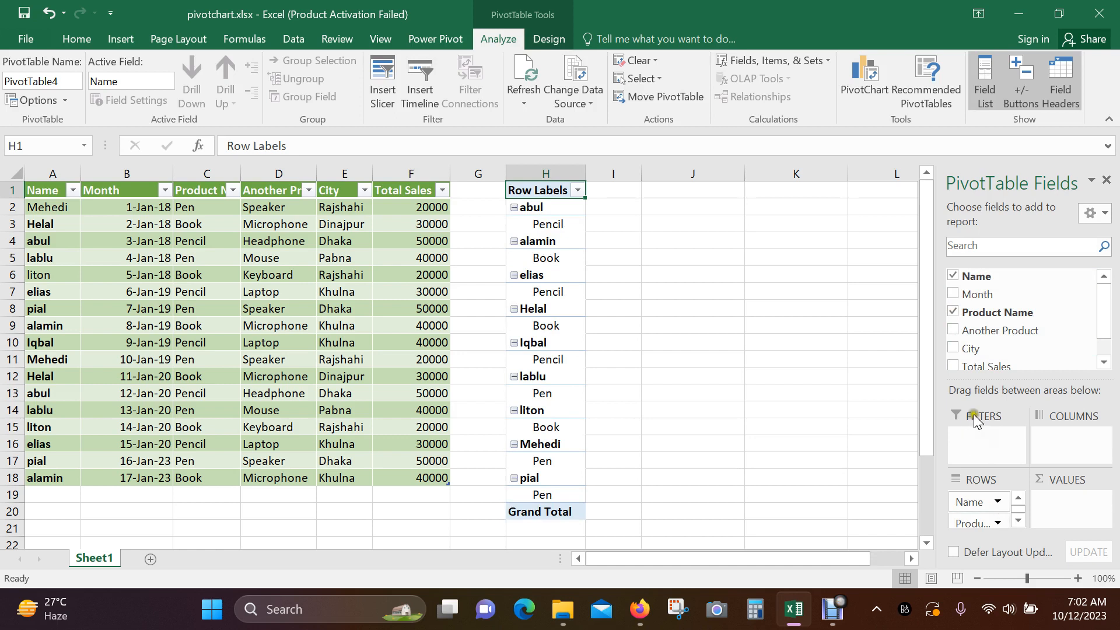
{"action": "left_click", "coordinate": [954, 369]}
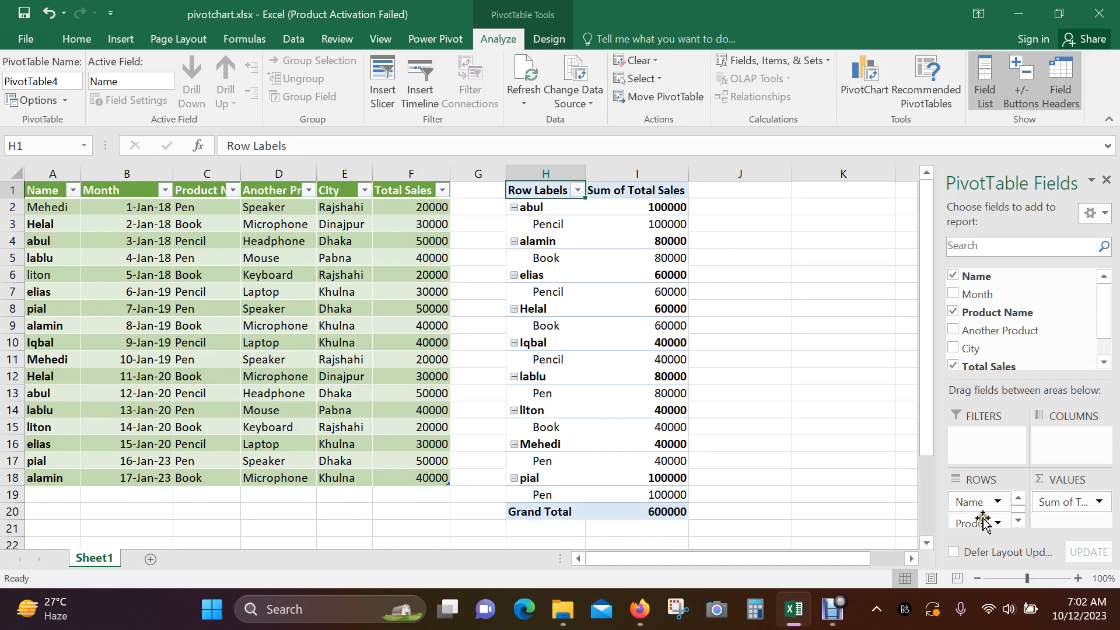
{"action": "mouse_move", "coordinate": [974, 524]}
{"action": "left_mouse_down"}
{"action": "mouse_move", "coordinate": [1039, 487]}
{"action": "mouse_move", "coordinate": [1060, 442]}
{"action": "left_mouse_up"}
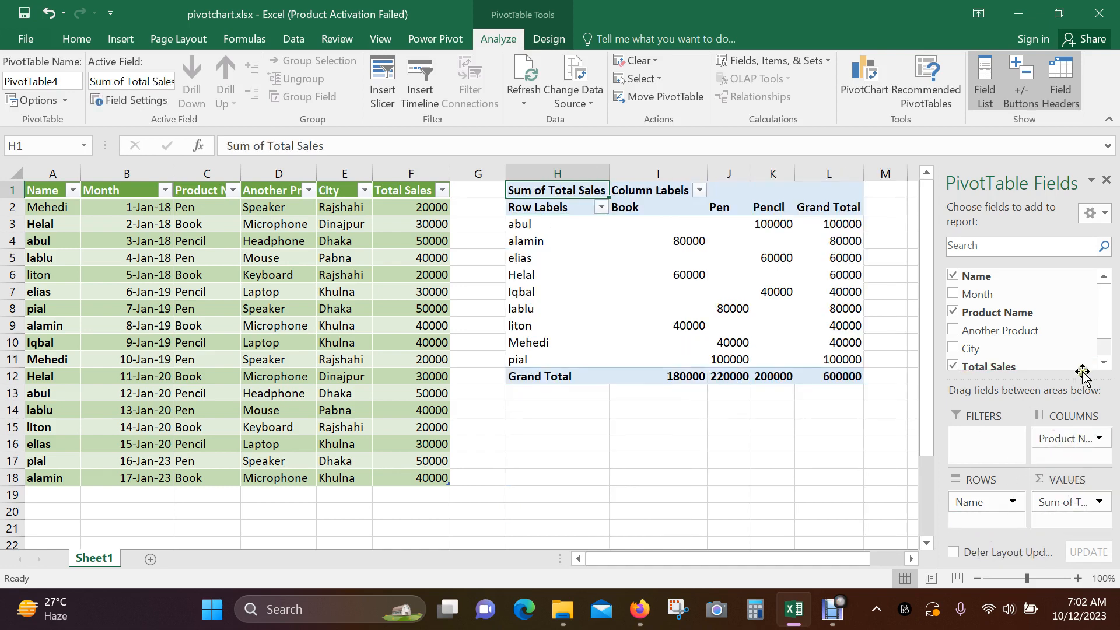
{"action": "left_click", "coordinate": [1105, 182]}
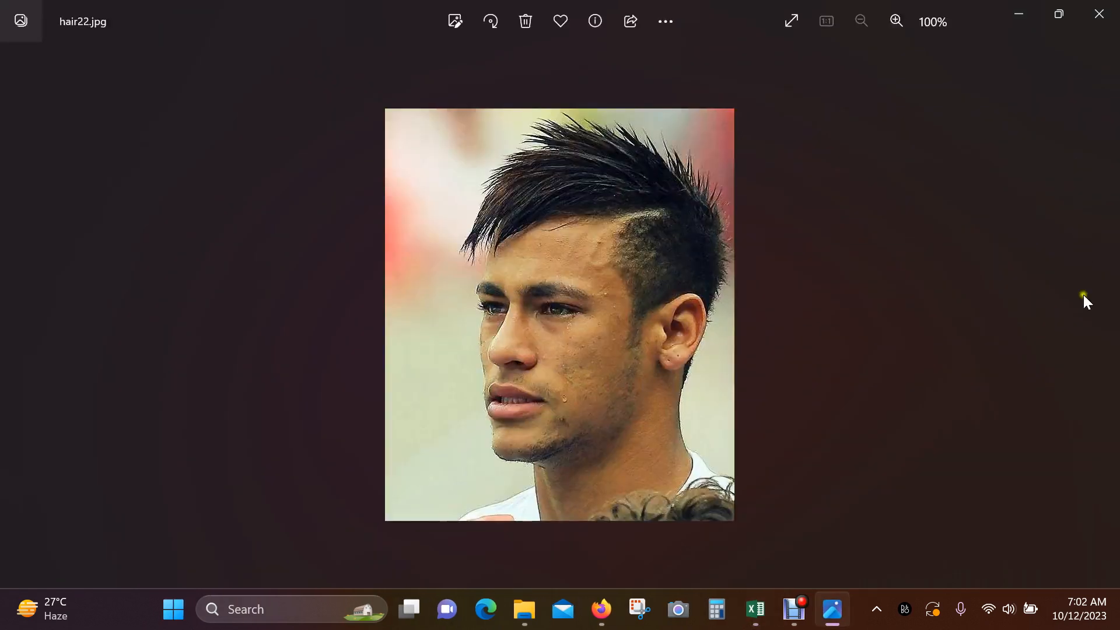
{"action": "left_click", "coordinate": [1109, 17]}
{"action": "left_click", "coordinate": [279, 293]}
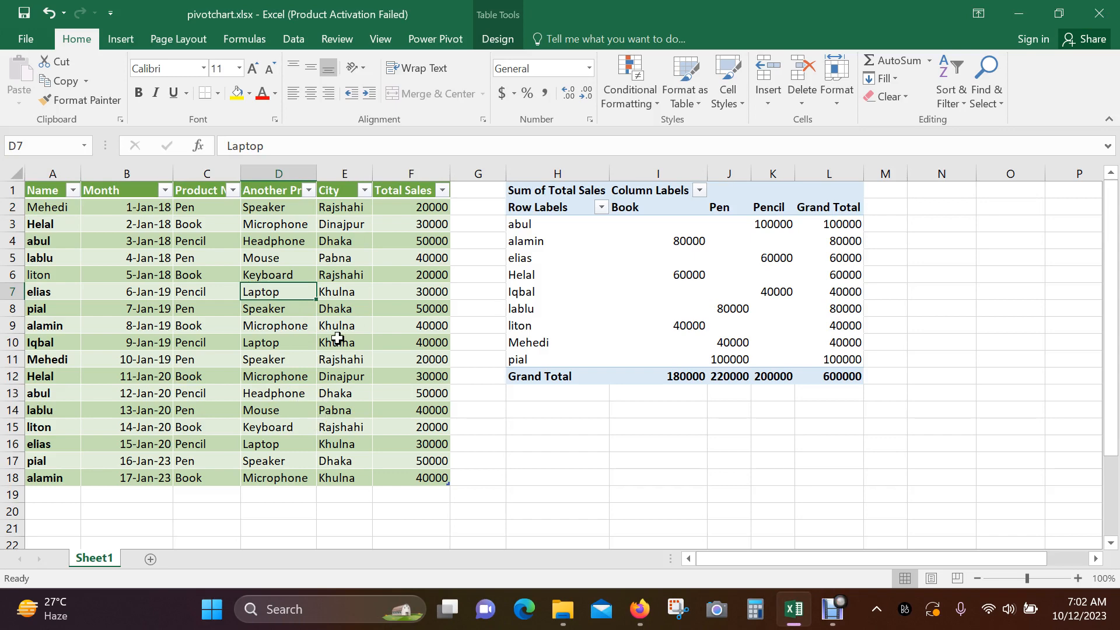
{"action": "left_click", "coordinate": [130, 231]}
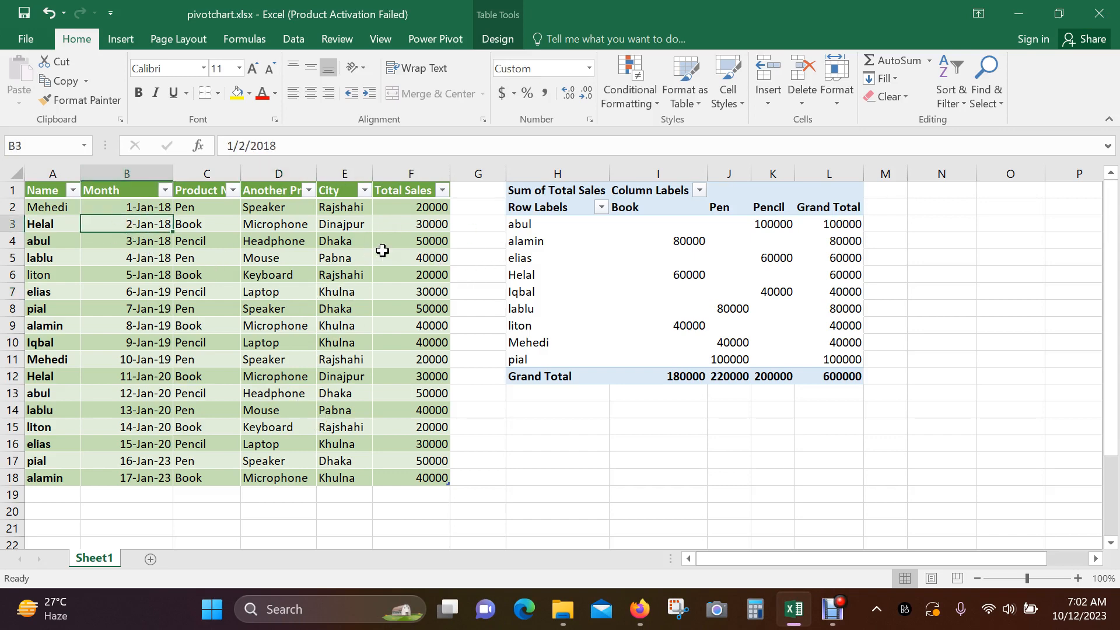
{"action": "left_click", "coordinate": [115, 38]}
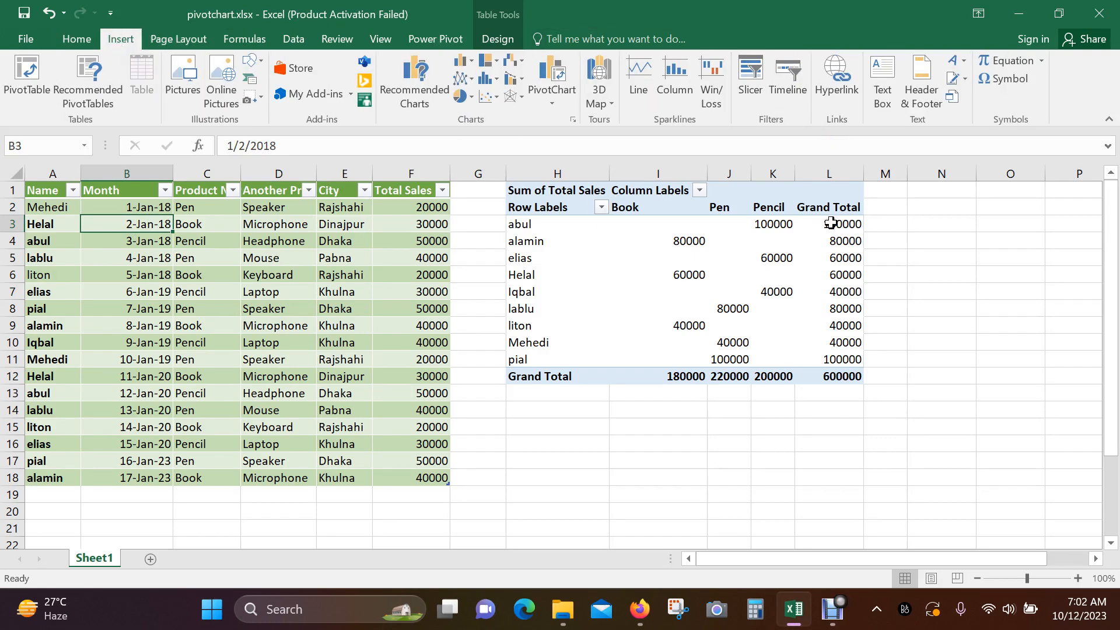
{"action": "left_click", "coordinate": [794, 77]}
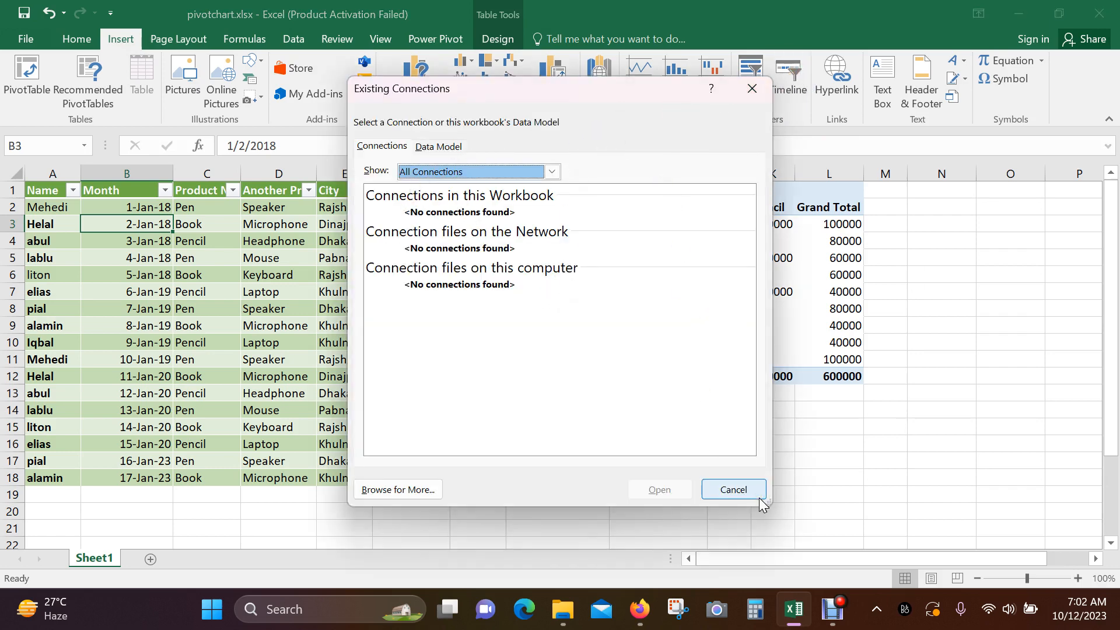
{"action": "left_click", "coordinate": [551, 171]}
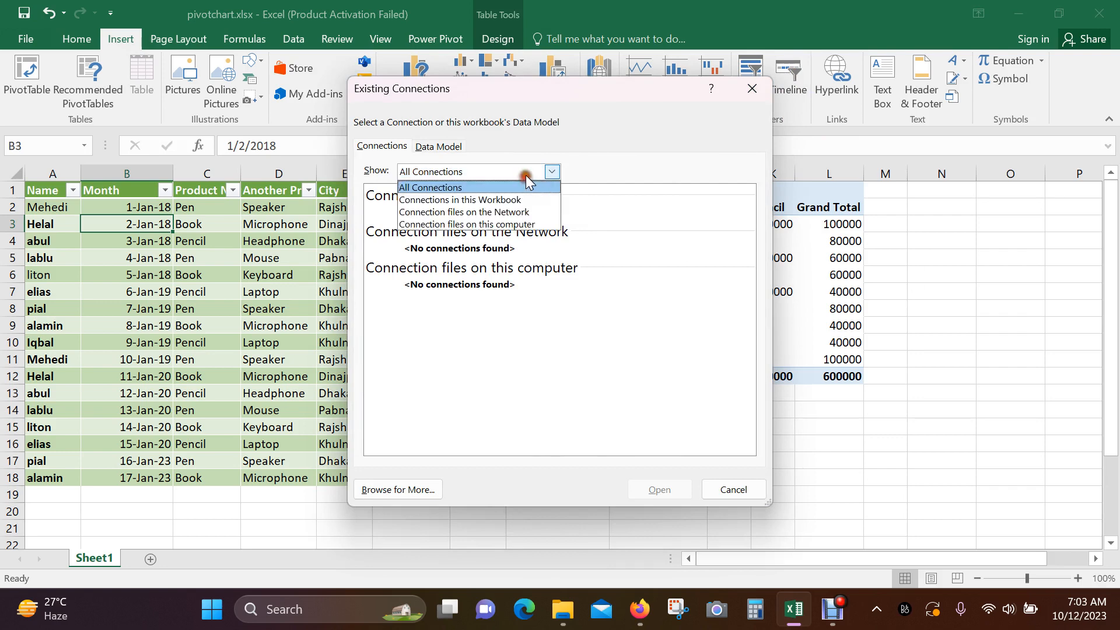
{"action": "left_click", "coordinate": [661, 328]}
{"action": "left_click", "coordinate": [734, 490]}
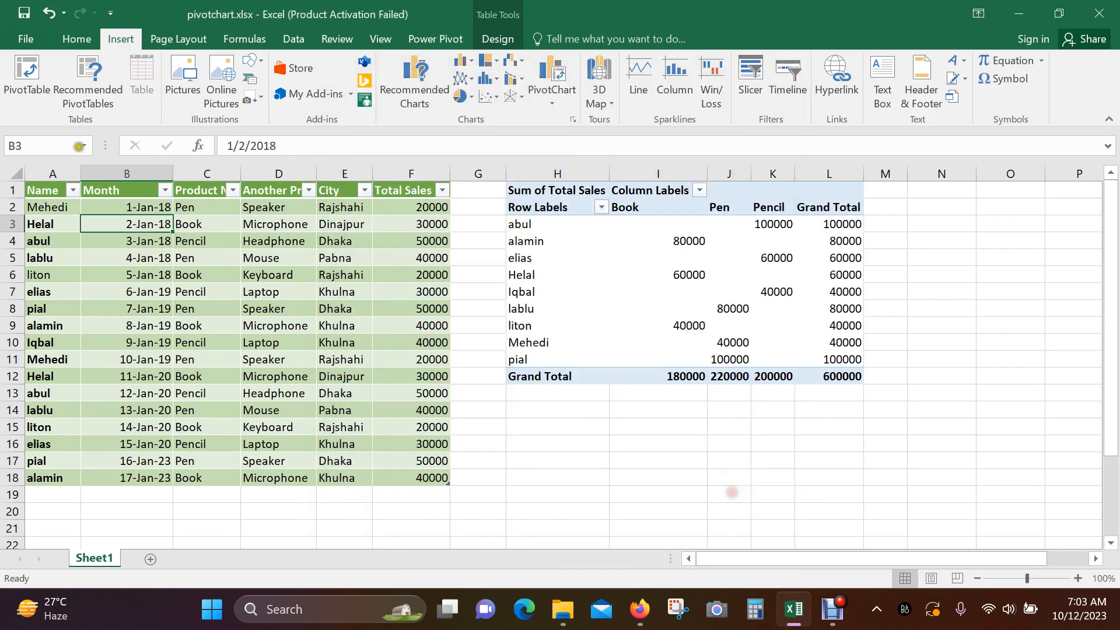
{"action": "left_click_drag", "start_coordinate": [43, 190], "coordinate": [432, 481]}
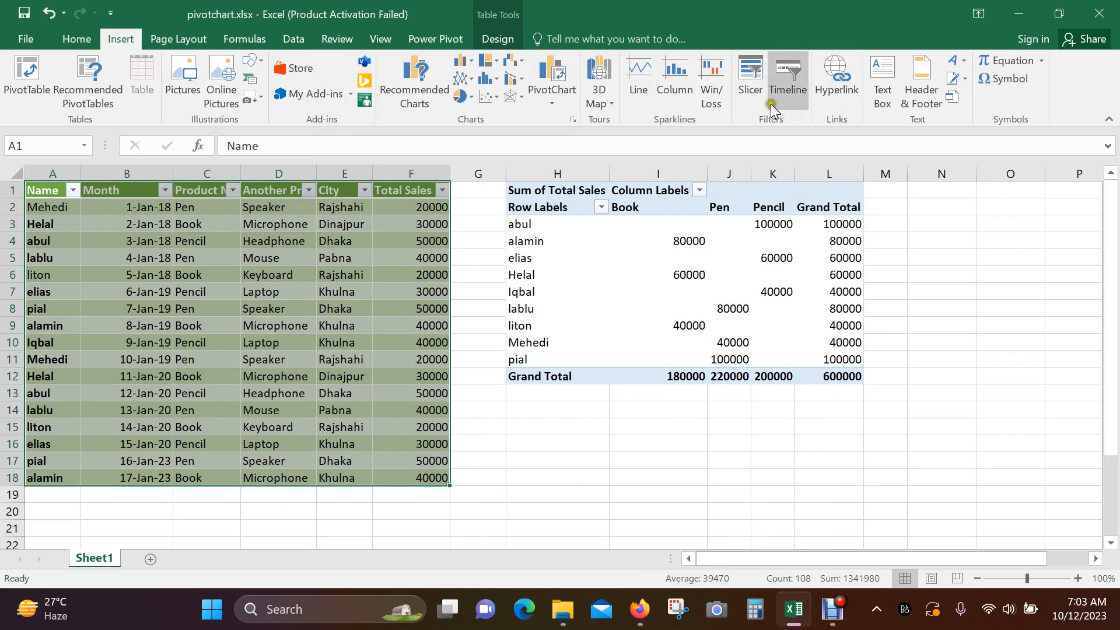
{"action": "left_click", "coordinate": [788, 81]}
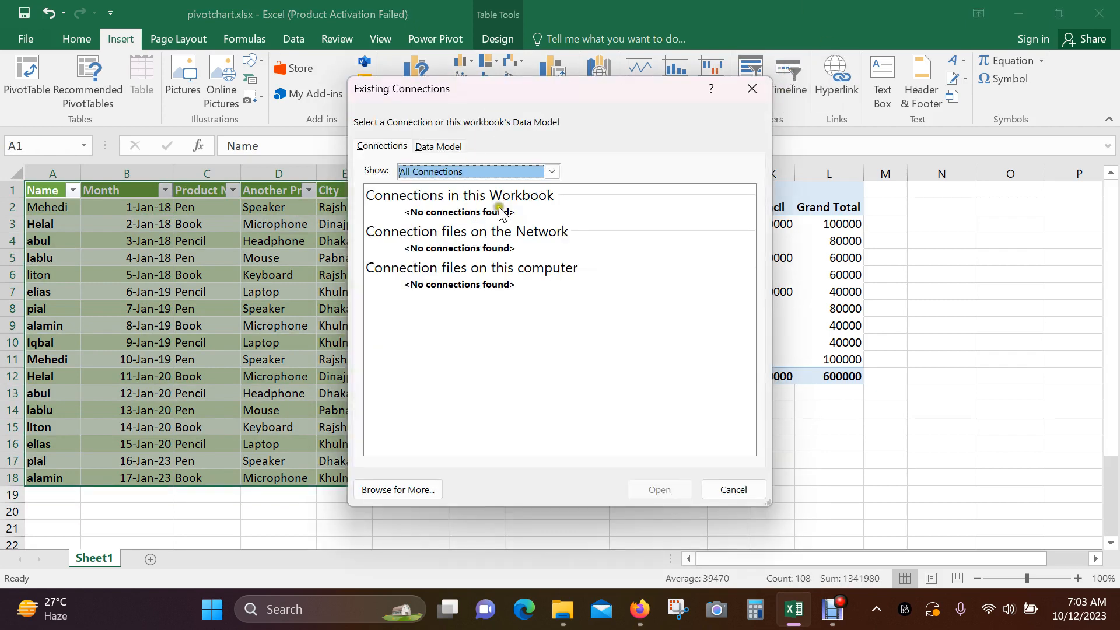
{"action": "left_click", "coordinate": [549, 172]}
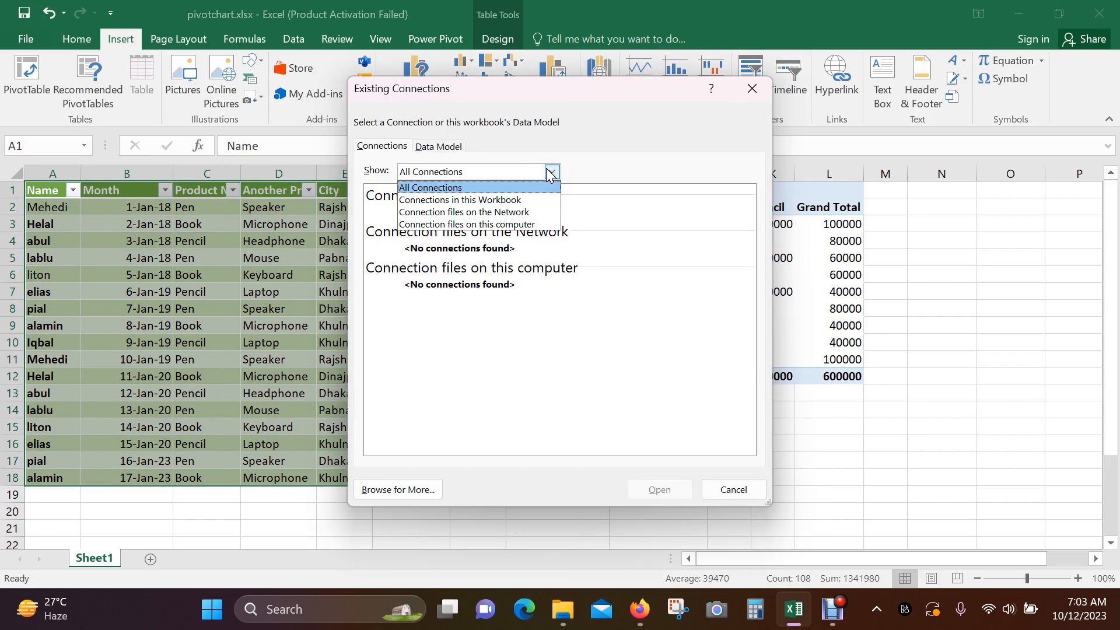
{"action": "left_click", "coordinate": [747, 91]}
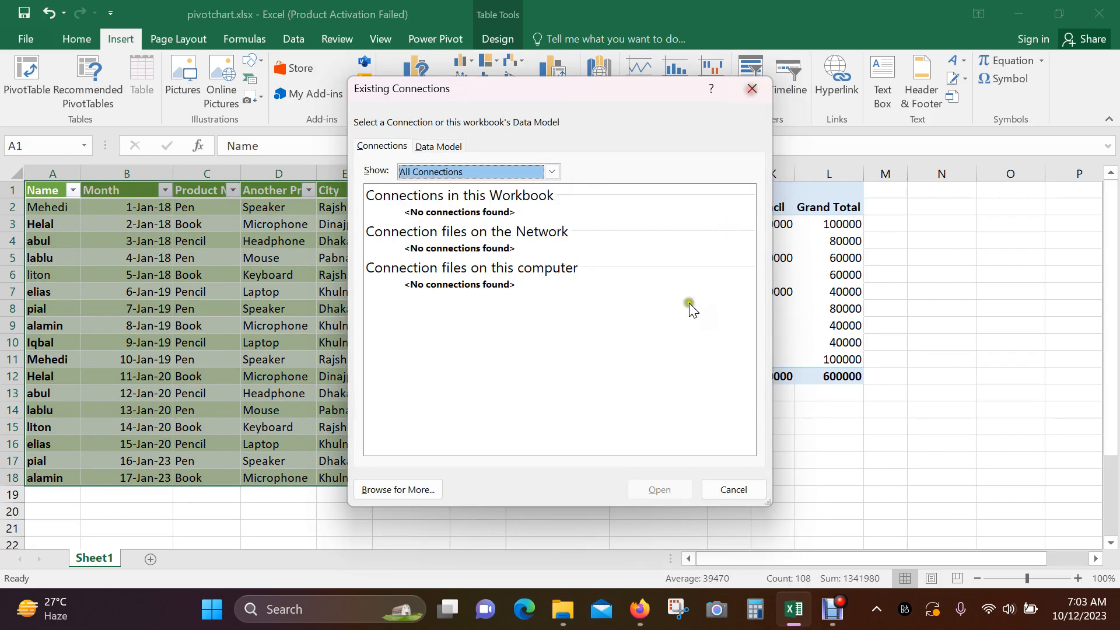
{"action": "left_click", "coordinate": [752, 88]}
Insert a timeline for the PivotTable based on the Month field.
{"action": "left_click", "coordinate": [639, 272]}
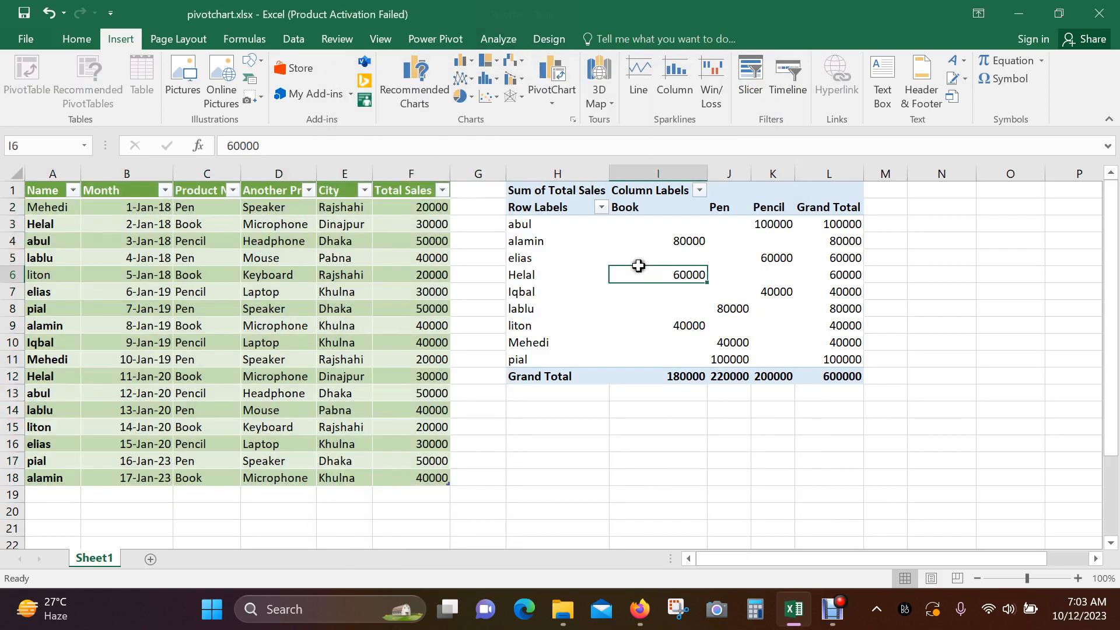
{"action": "left_click", "coordinate": [786, 79]}
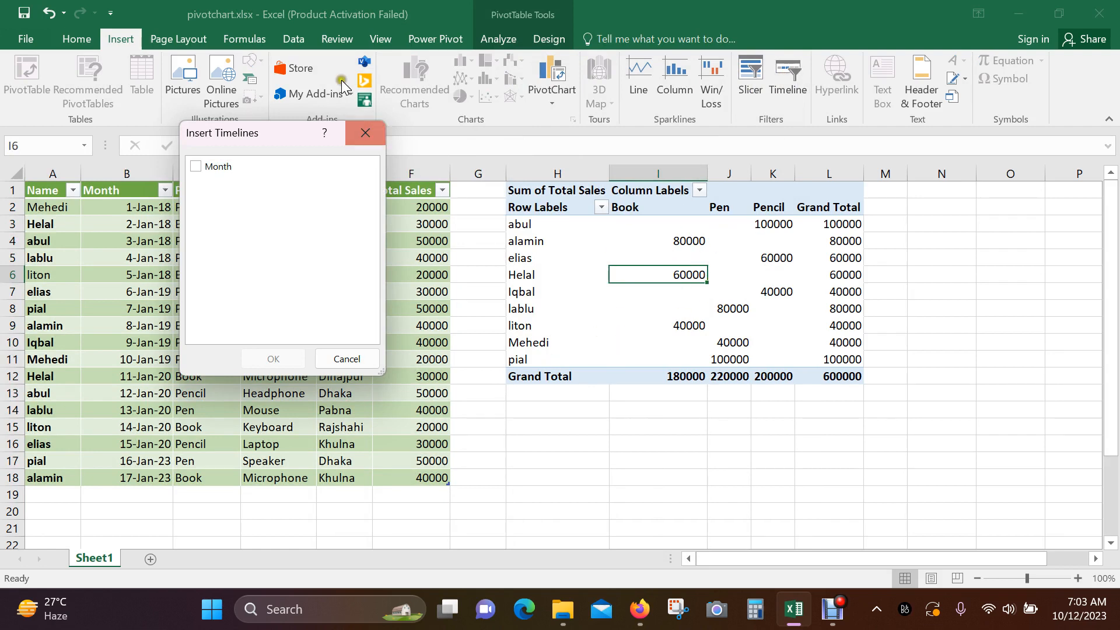
{"action": "left_click", "coordinate": [197, 168]}
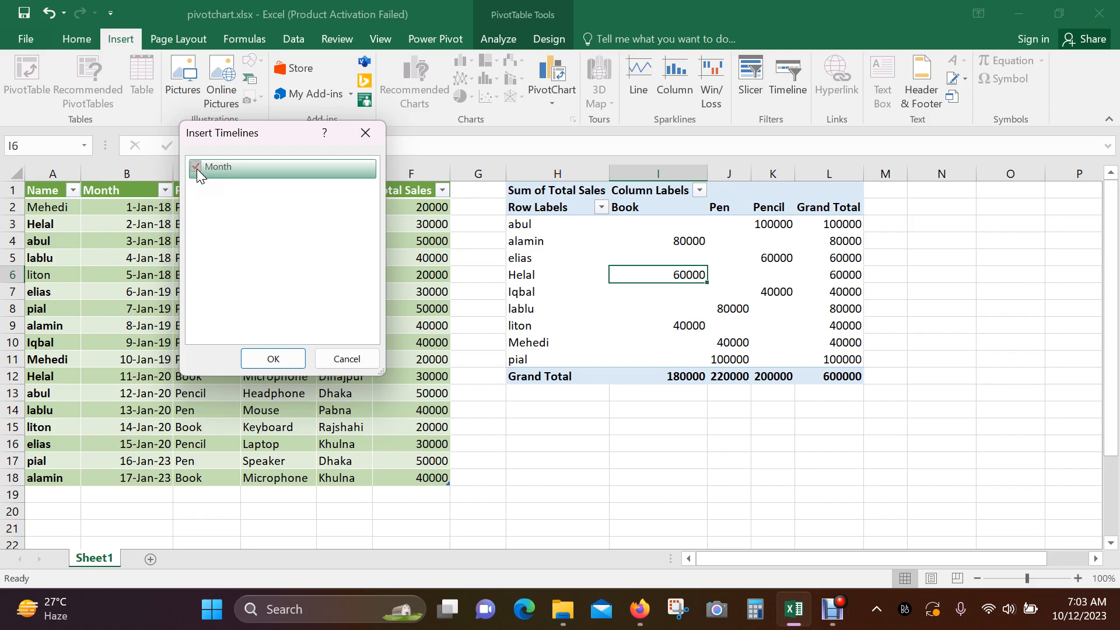
{"action": "left_click", "coordinate": [273, 359]}
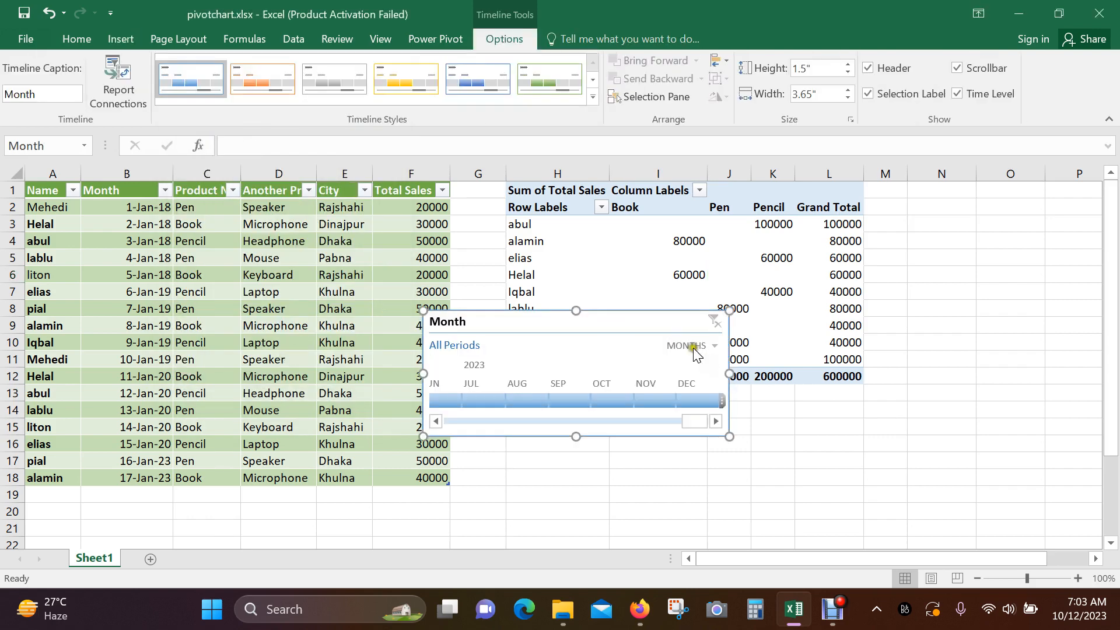
Widen the Month timeline to about 4.03 inches and place it over the sheet around rows 11 to 18, between the two tables.
{"action": "left_click_drag", "start_coordinate": [629, 322], "coordinate": [495, 276]}
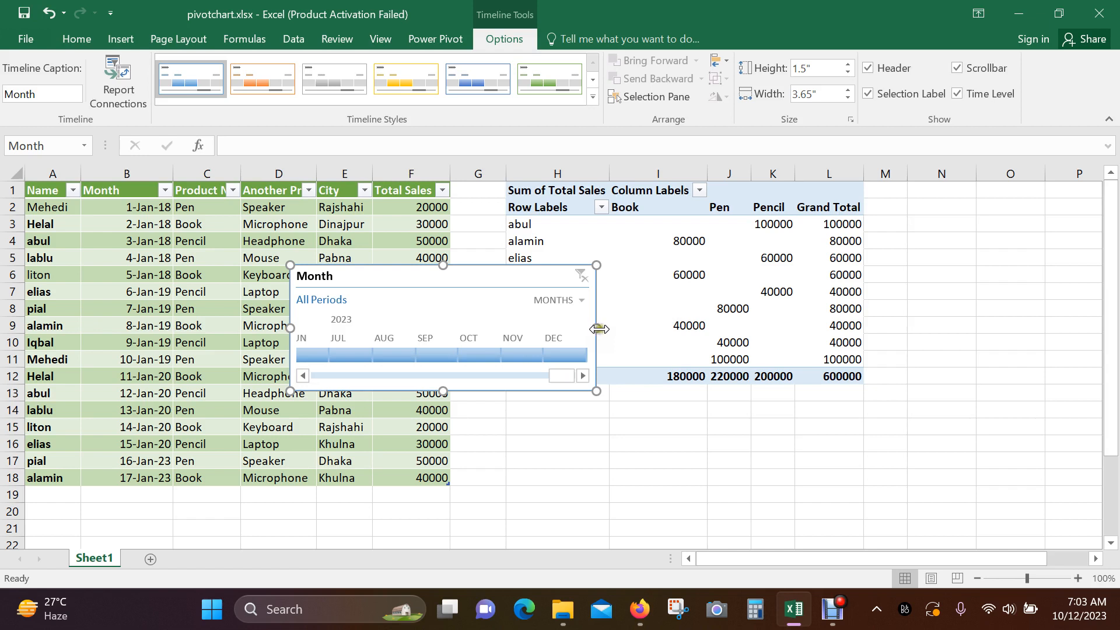
{"action": "left_click_drag", "start_coordinate": [599, 329], "coordinate": [628, 328]}
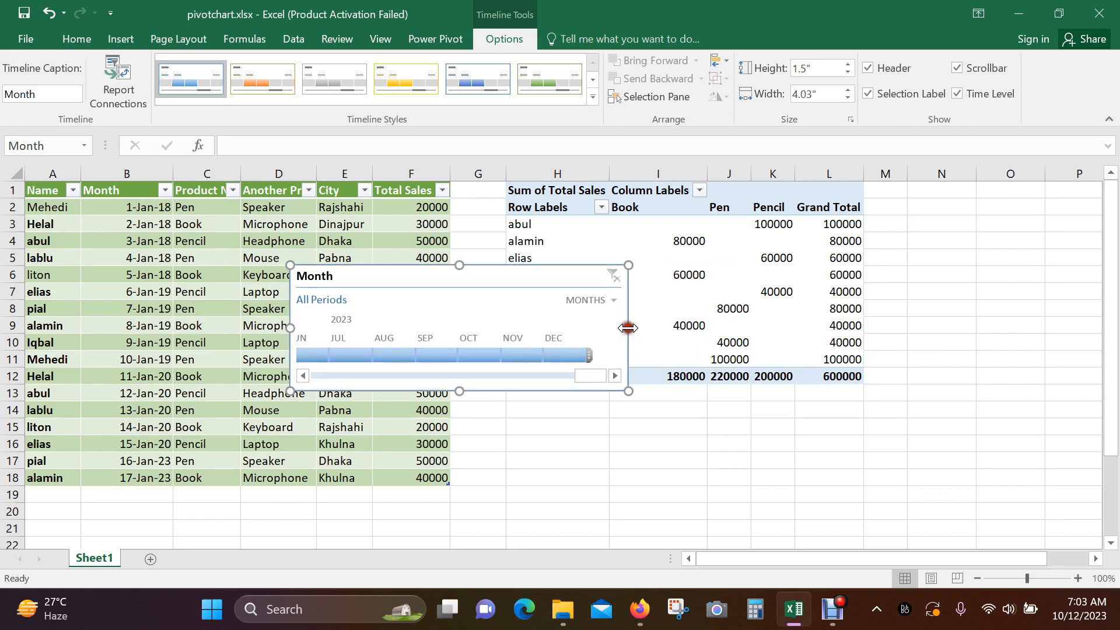
{"action": "left_click_drag", "start_coordinate": [443, 279], "coordinate": [541, 368]}
Try several dark timeline styles, keep the fifth dark style in deep blue, and widen the Month timeline leftward to 5 inches.
{"action": "left_click", "coordinate": [592, 98]}
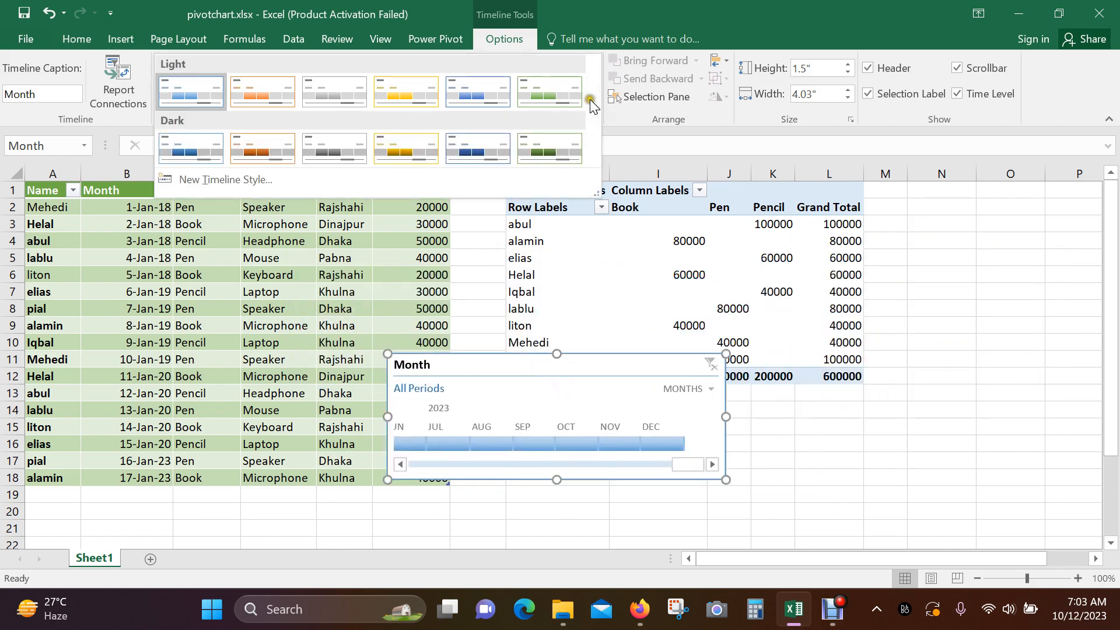
{"action": "left_click", "coordinate": [279, 152]}
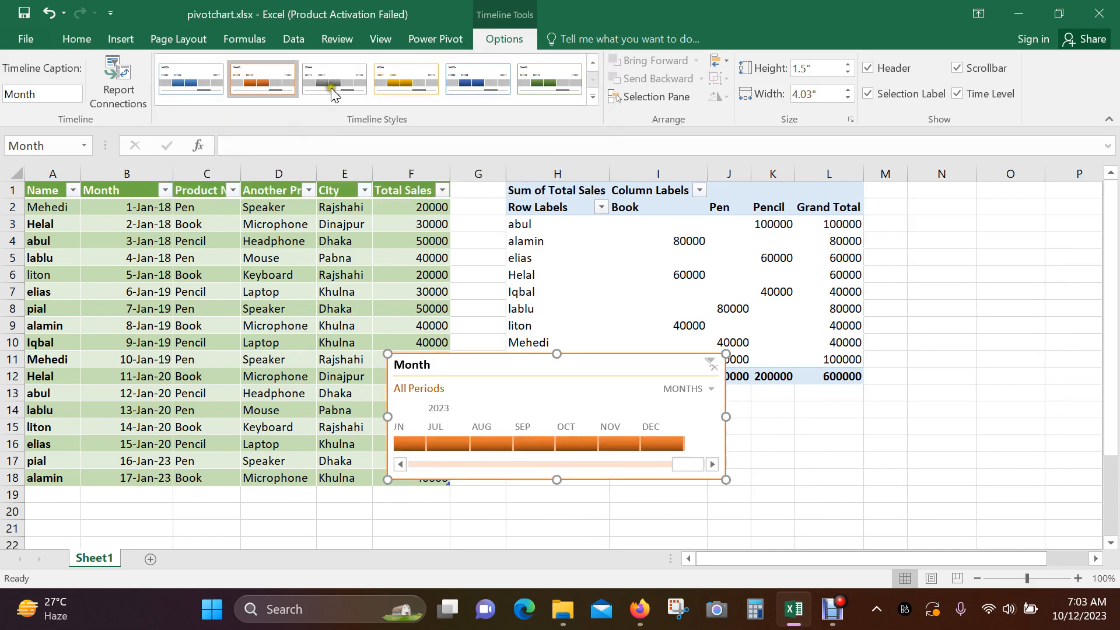
{"action": "left_click", "coordinate": [551, 77]}
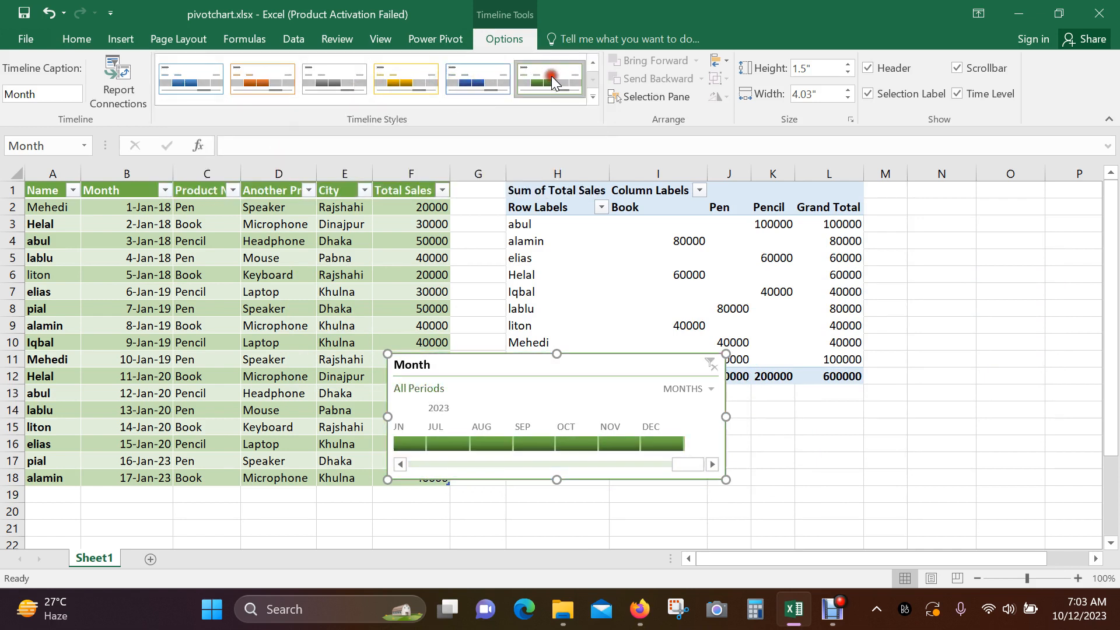
{"action": "left_click", "coordinate": [218, 87]}
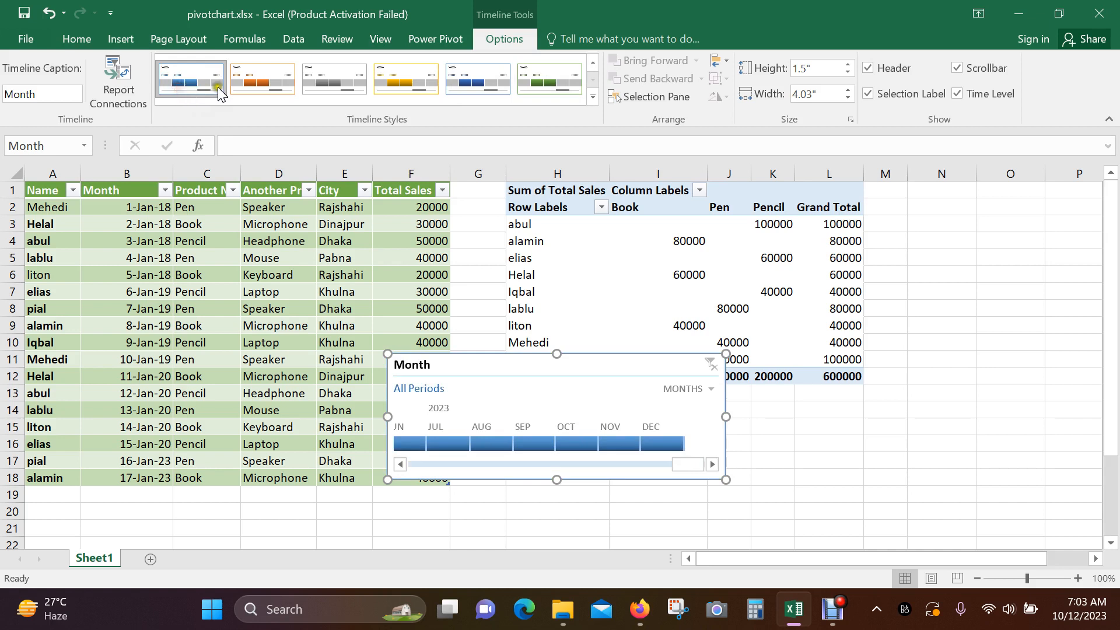
{"action": "left_click", "coordinate": [467, 85]}
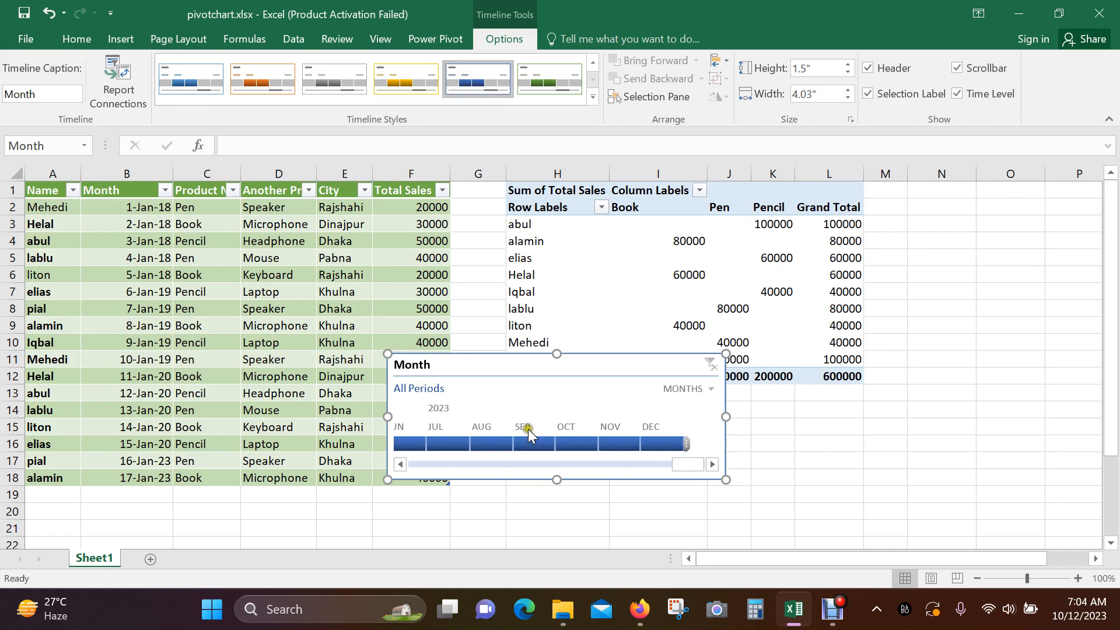
{"action": "left_click_drag", "start_coordinate": [390, 420], "coordinate": [308, 420]}
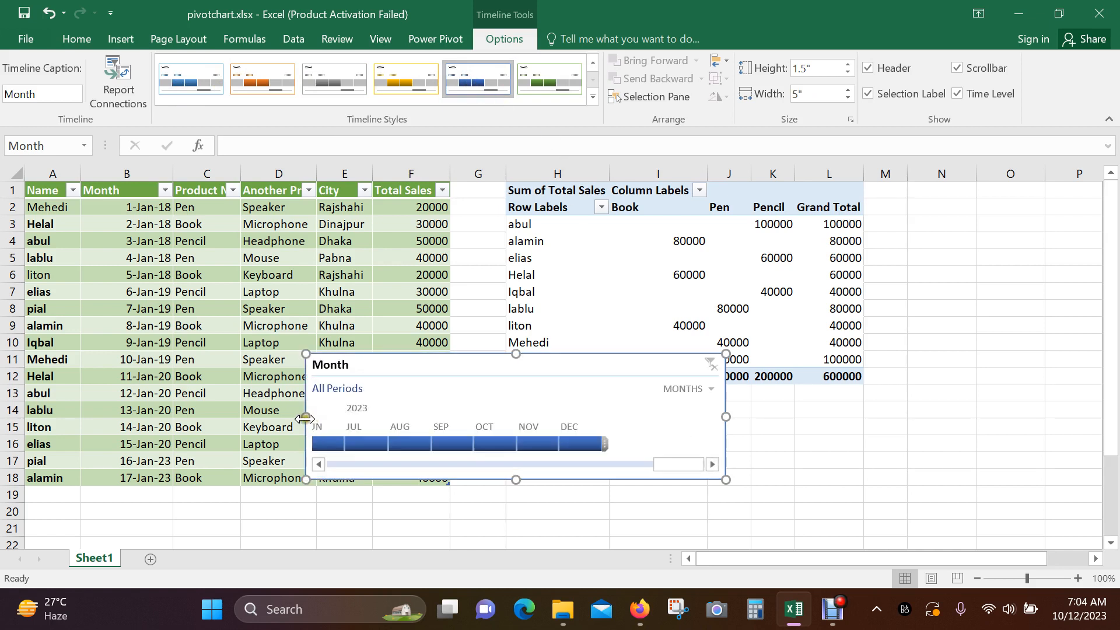
Move the Month timeline beneath the PivotTable, with its upper edge around row 15 in column H.
{"action": "left_click_drag", "start_coordinate": [573, 368], "coordinate": [922, 360]}
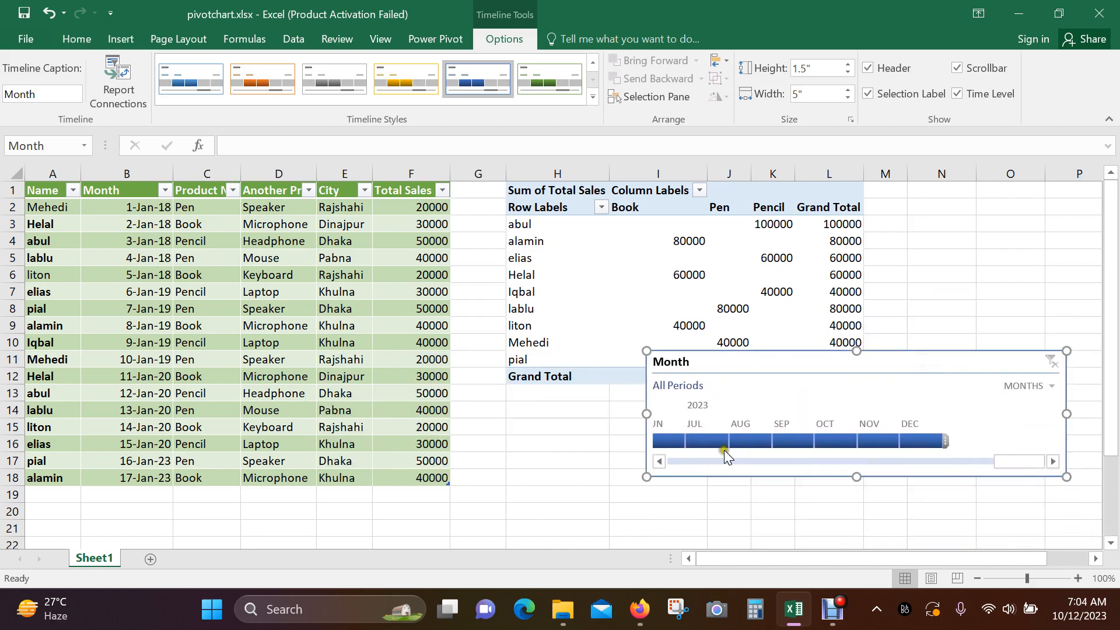
{"action": "left_click", "coordinate": [697, 411]}
{"action": "left_click_drag", "start_coordinate": [745, 360], "coordinate": [609, 438]}
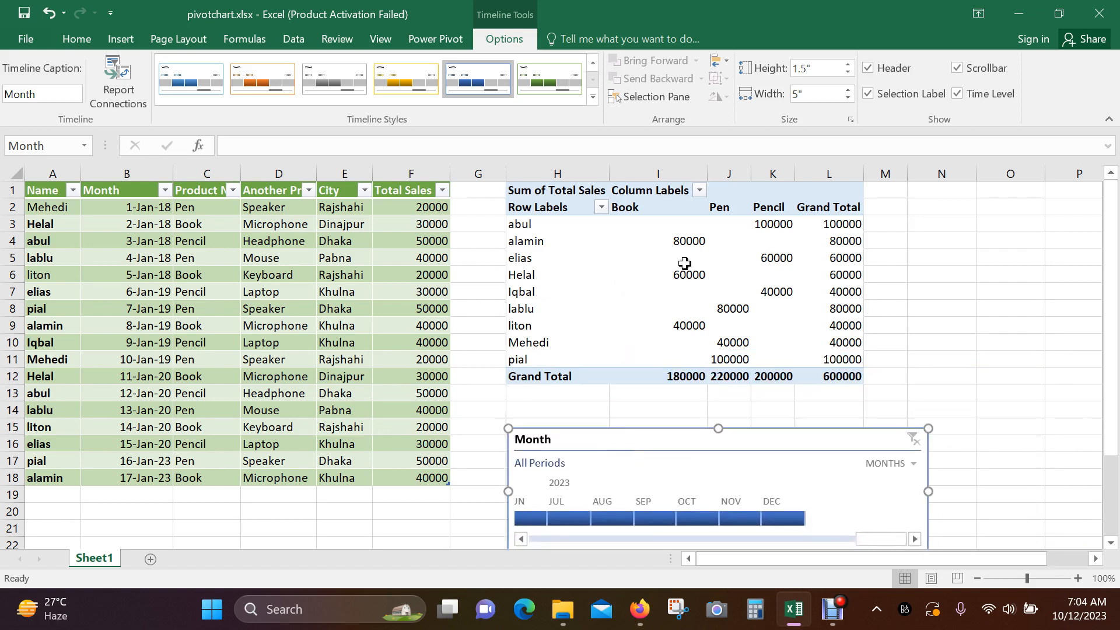
Try filtering the PivotTable by single months on the timeline: July 2023, June 2023, November 2022 and October 2022.
{"action": "left_click", "coordinate": [588, 532]}
{"action": "left_click", "coordinate": [566, 517]}
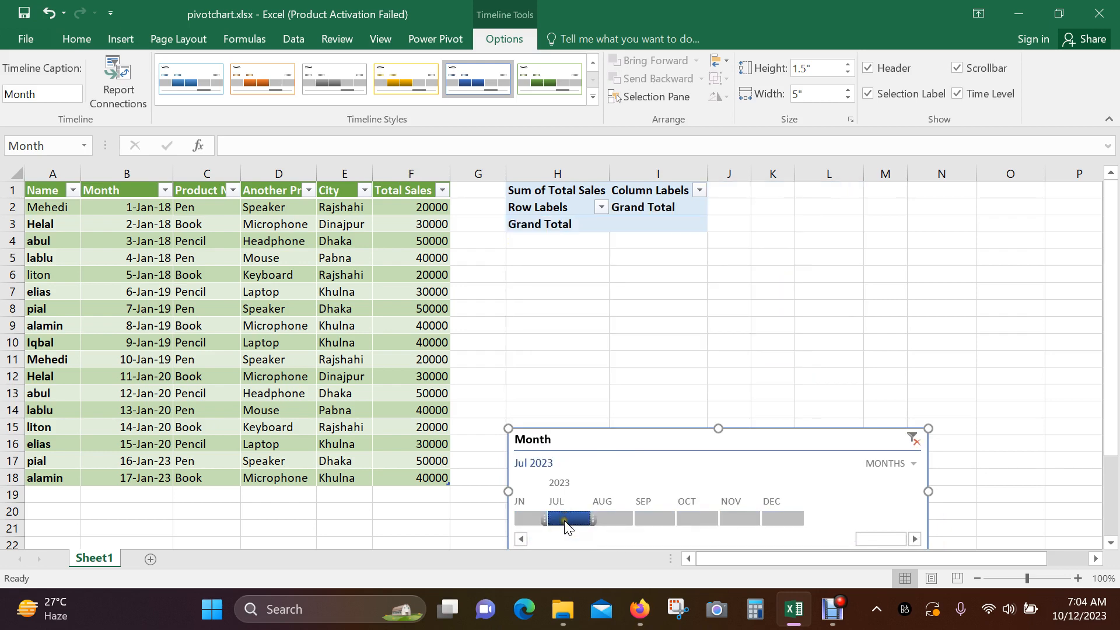
{"action": "left_click", "coordinate": [532, 518]}
{"action": "left_click", "coordinate": [521, 538]}
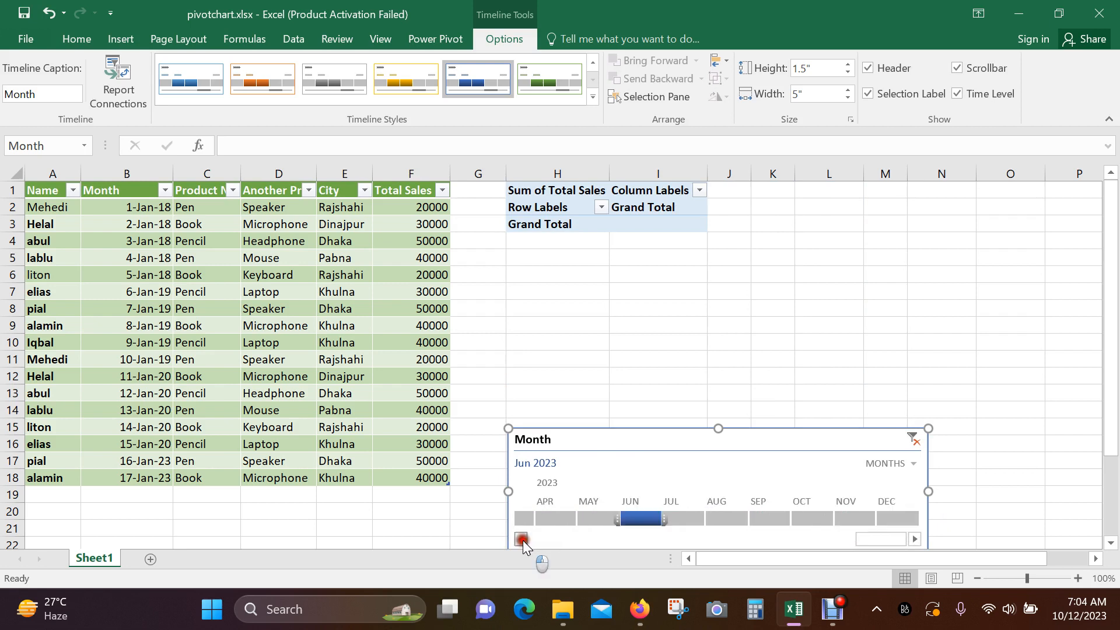
{"action": "left_click_drag", "start_coordinate": [523, 541], "coordinate": [528, 537]}
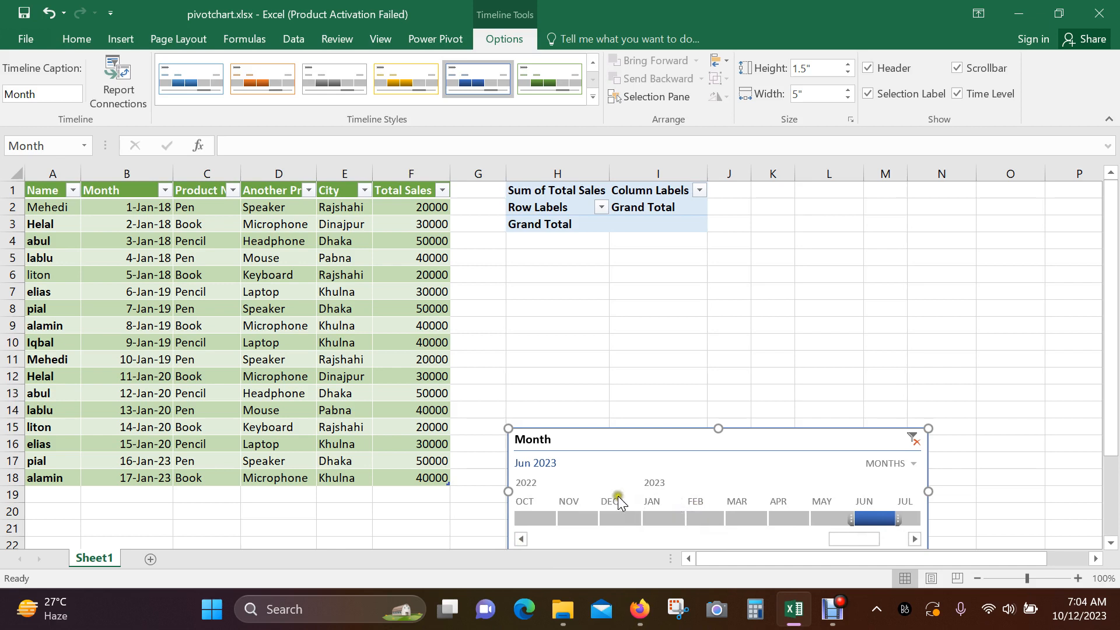
{"action": "left_click", "coordinate": [593, 520]}
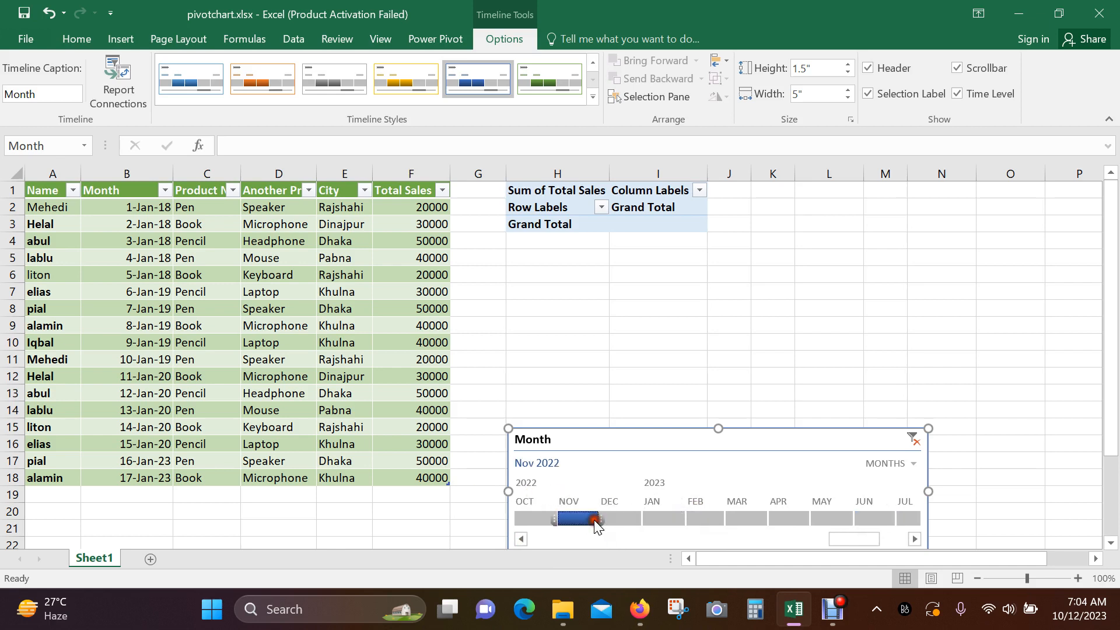
{"action": "left_click", "coordinate": [534, 518]}
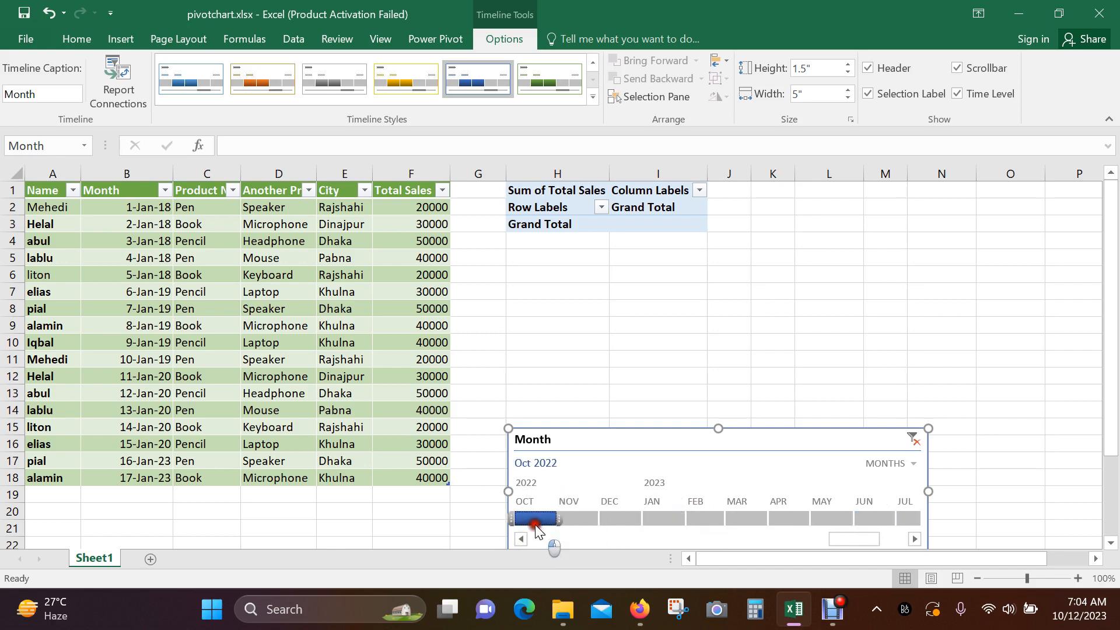
{"action": "left_click", "coordinate": [522, 539]}
{"action": "left_click_drag", "start_coordinate": [524, 541], "coordinate": [523, 540]}
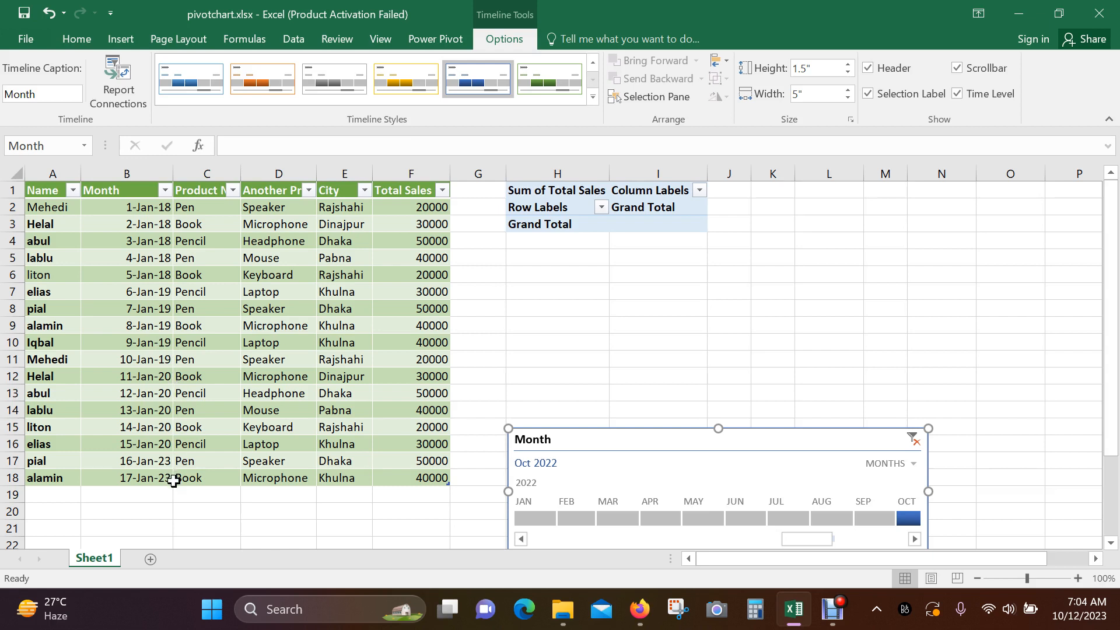
Filter the PivotTable to January 2018 on the Month timeline and check the filtered sales.
{"action": "left_click_drag", "start_coordinate": [813, 539], "coordinate": [508, 547]}
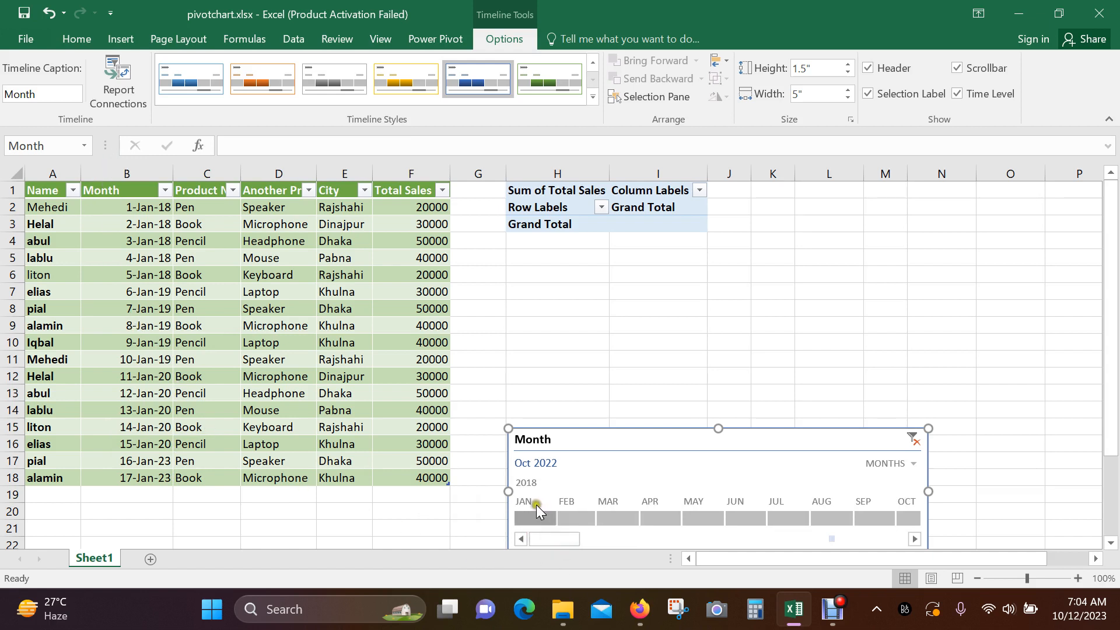
{"action": "left_click", "coordinate": [527, 520]}
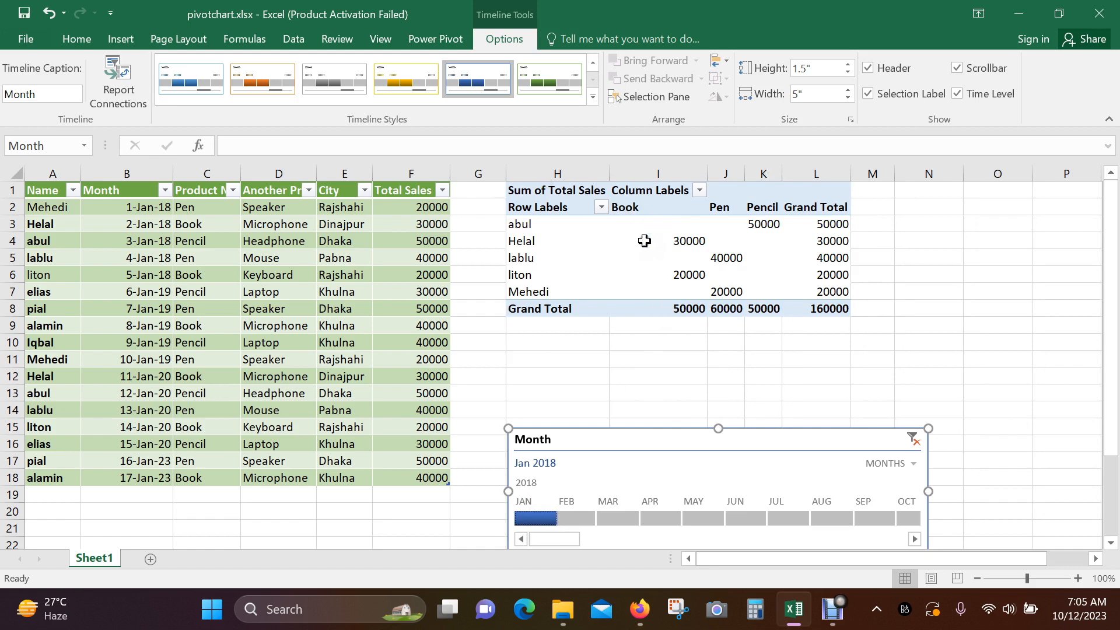
{"action": "mouse_move", "coordinate": [663, 295]}
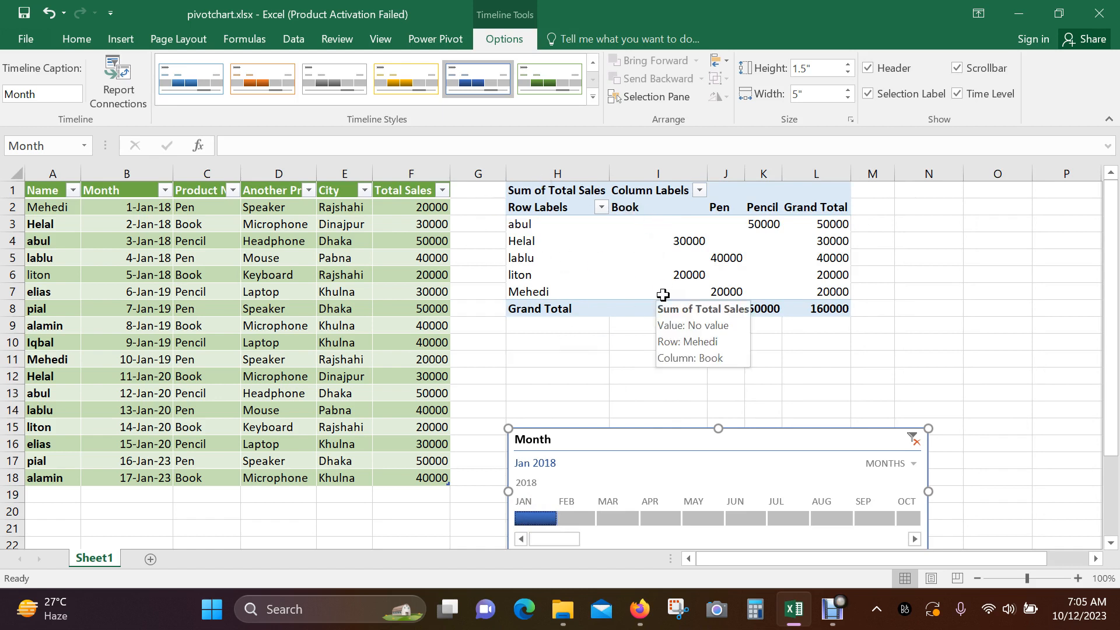
Switch the Month timeline's time level to days and browse the daily periods from January into June 2018.
{"action": "left_click", "coordinate": [913, 464]}
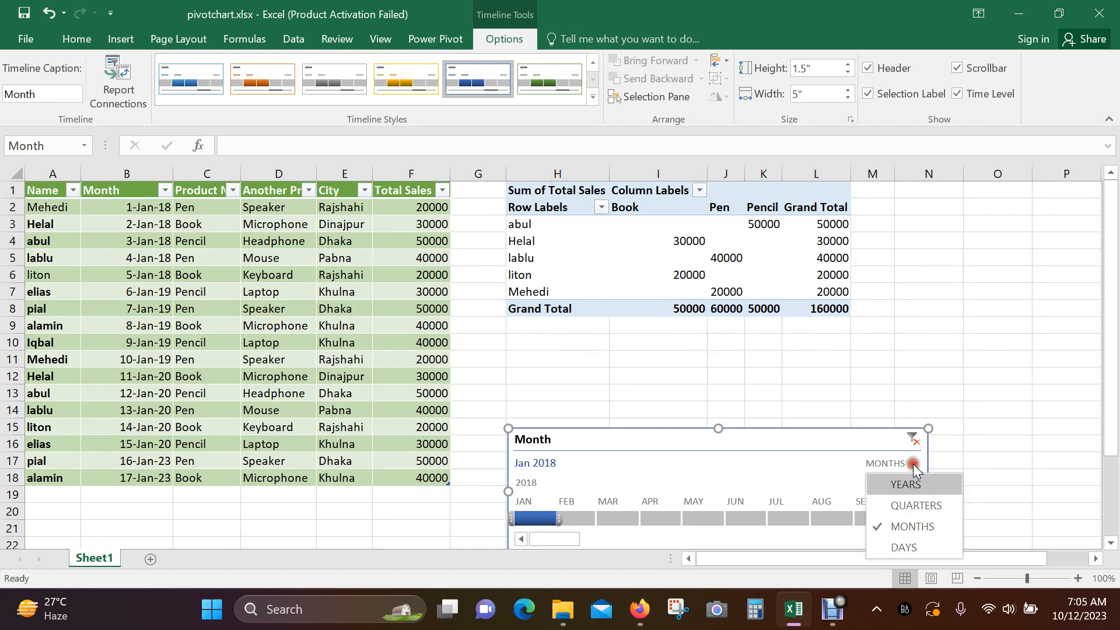
{"action": "left_click", "coordinate": [905, 549]}
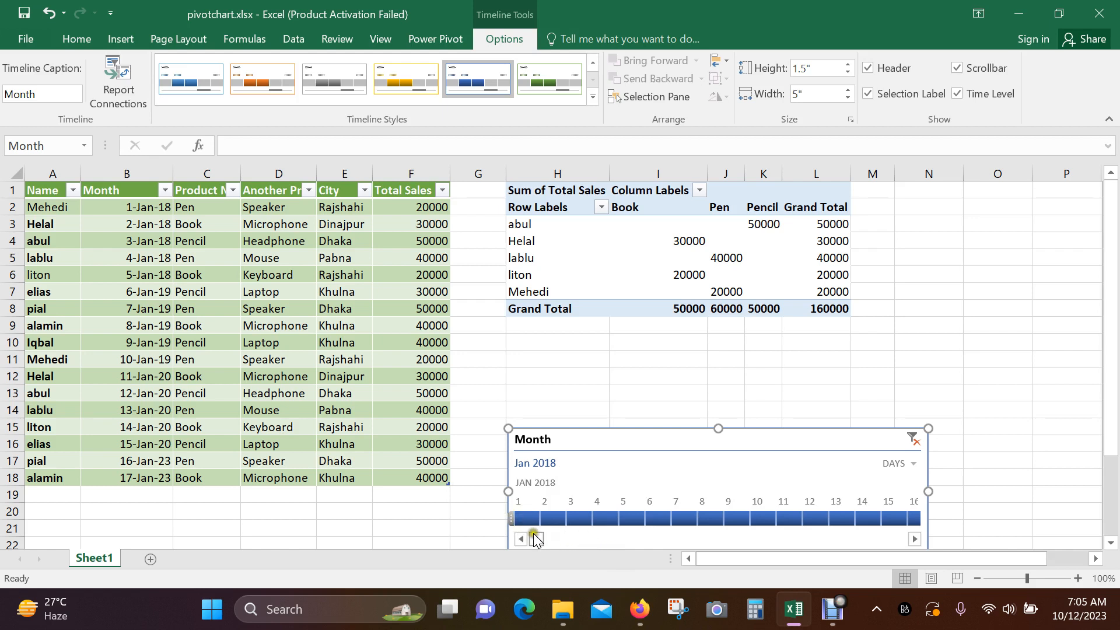
{"action": "left_click_drag", "start_coordinate": [540, 538], "coordinate": [559, 538]}
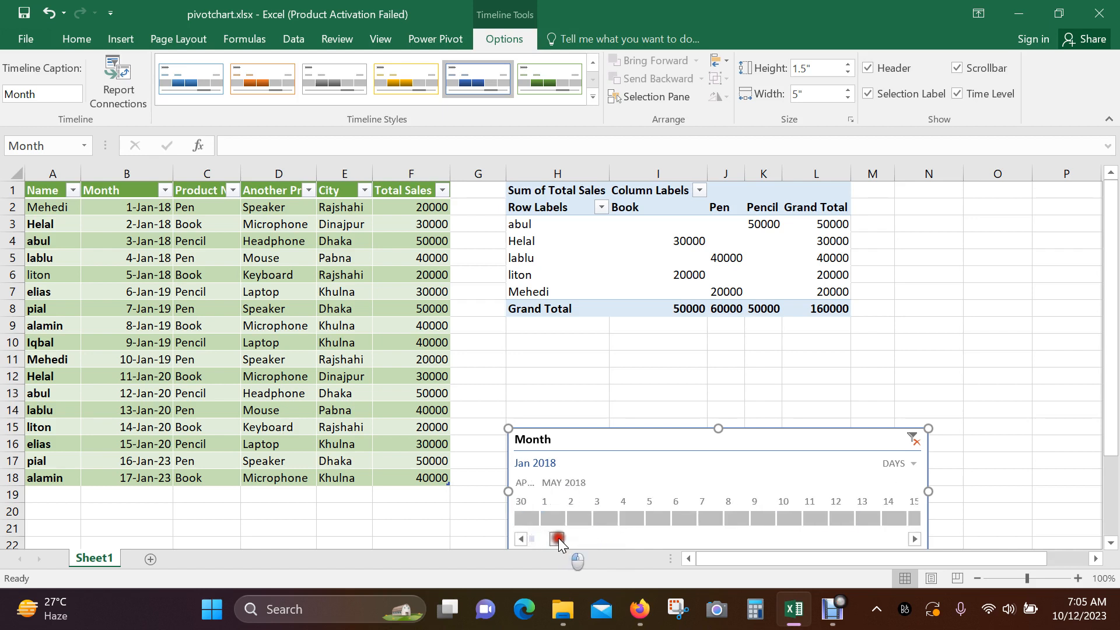
{"action": "left_click", "coordinate": [915, 537]}
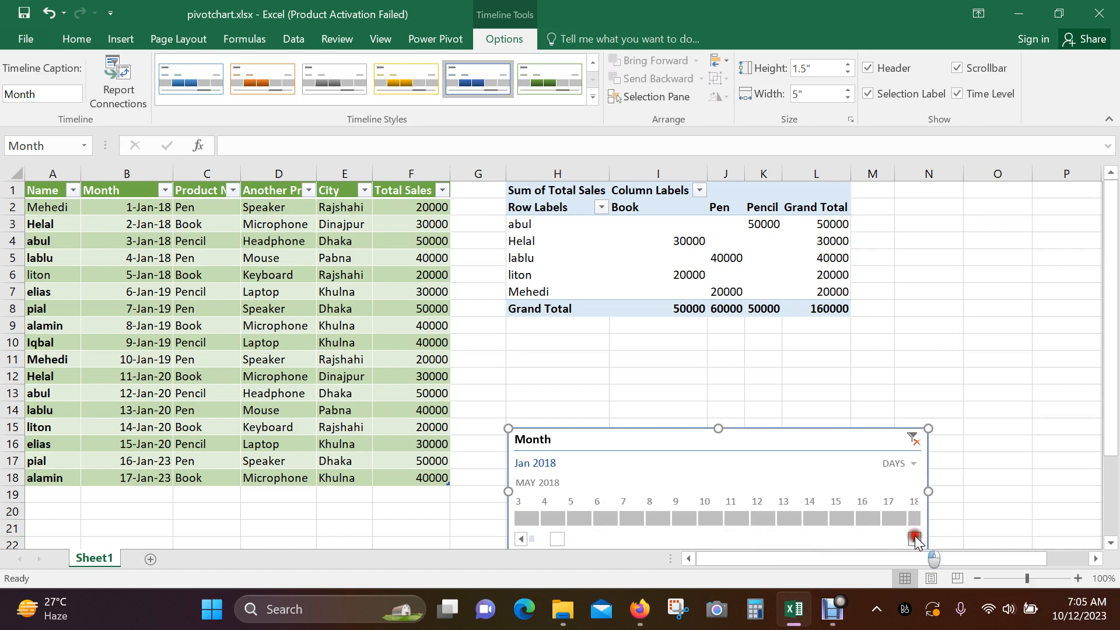
{"action": "left_click", "coordinate": [915, 536]}
{"action": "left_click", "coordinate": [915, 536]}
{"action": "left_click", "coordinate": [915, 537]}
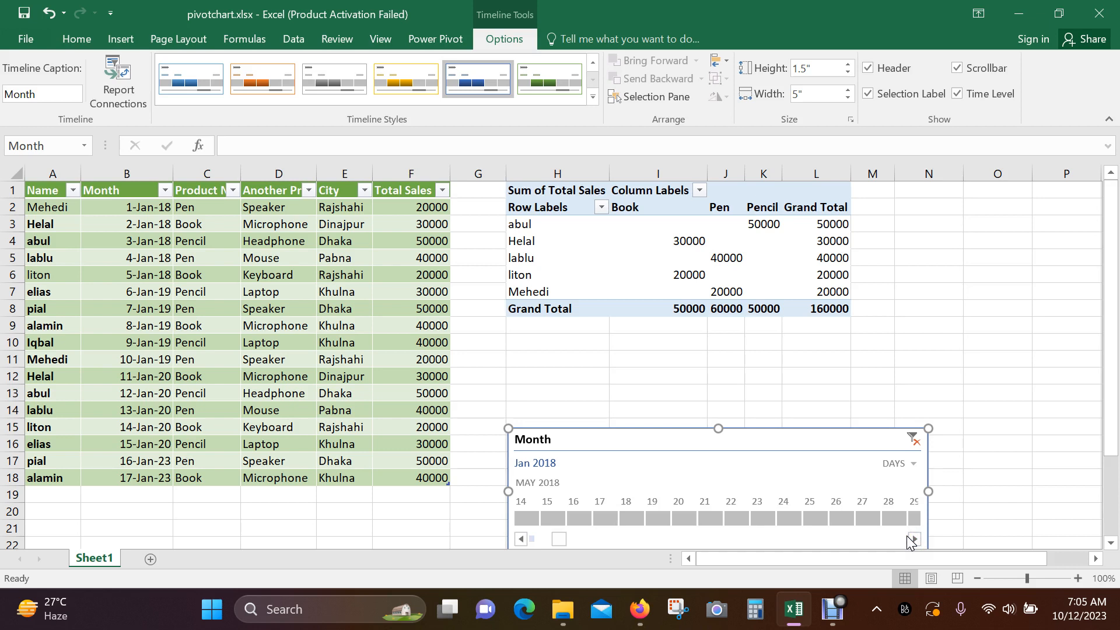
{"action": "left_click", "coordinate": [914, 538]}
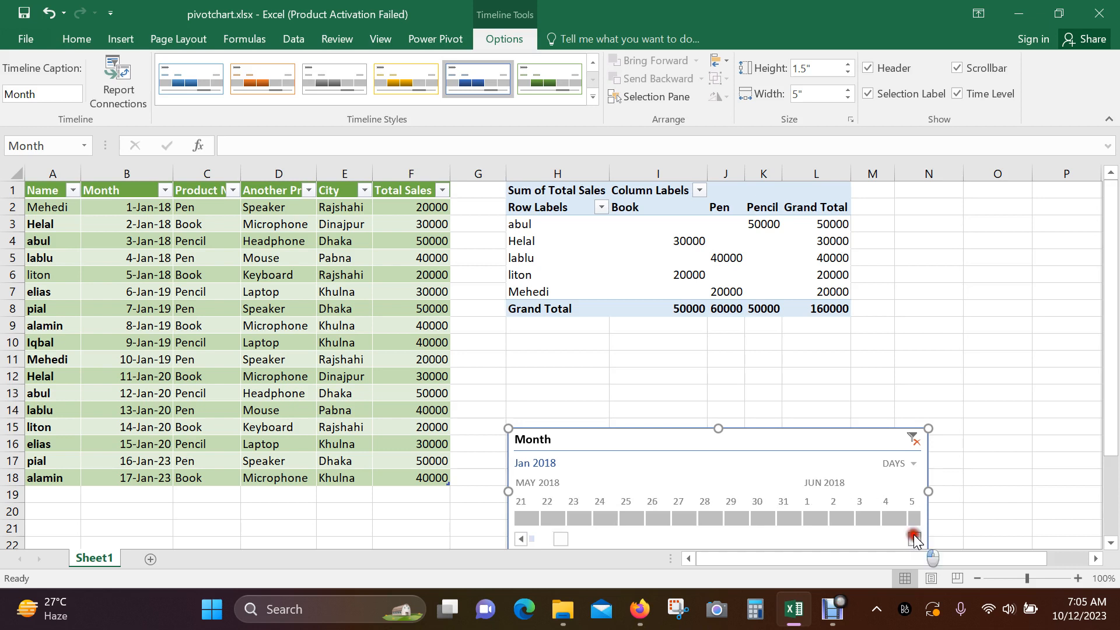
{"action": "left_click", "coordinate": [913, 537]}
{"action": "left_click", "coordinate": [914, 537]}
{"action": "left_click", "coordinate": [913, 537]}
{"action": "left_click", "coordinate": [913, 537]}
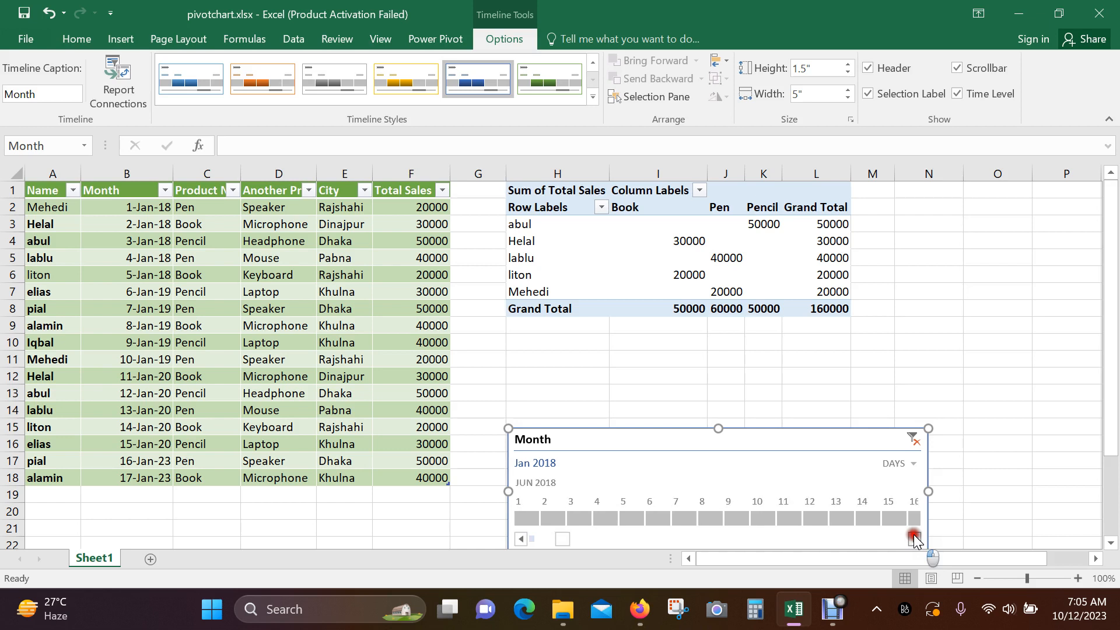
Switch the Month timeline to years, try the years from 2019 to 2023, and filter the PivotTable to 2018.
{"action": "left_click", "coordinate": [912, 463]}
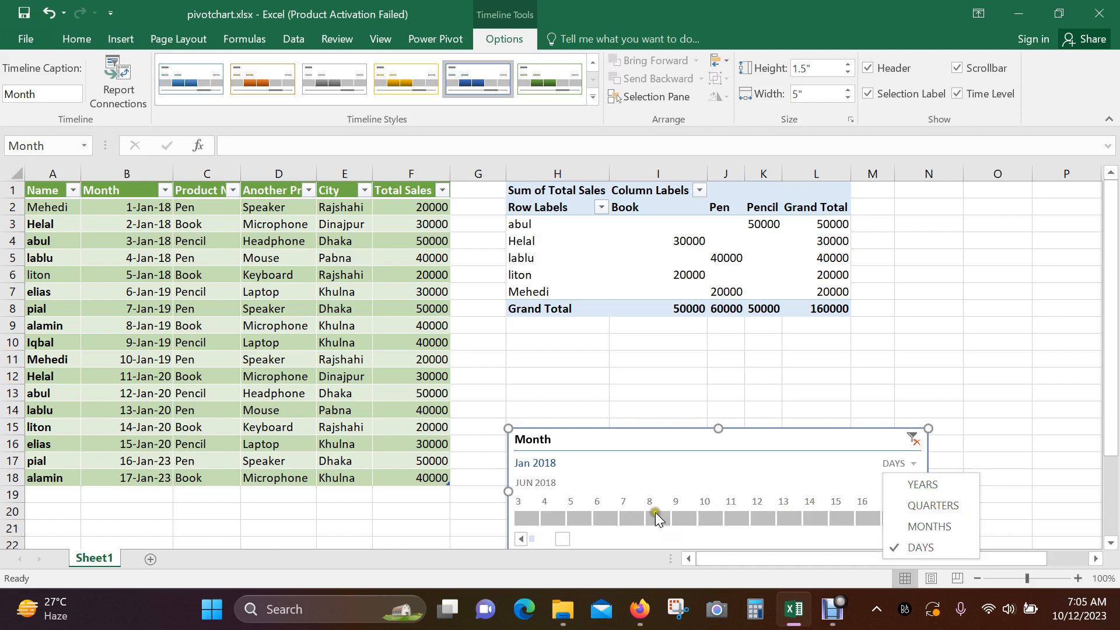
{"action": "left_click", "coordinate": [922, 484]}
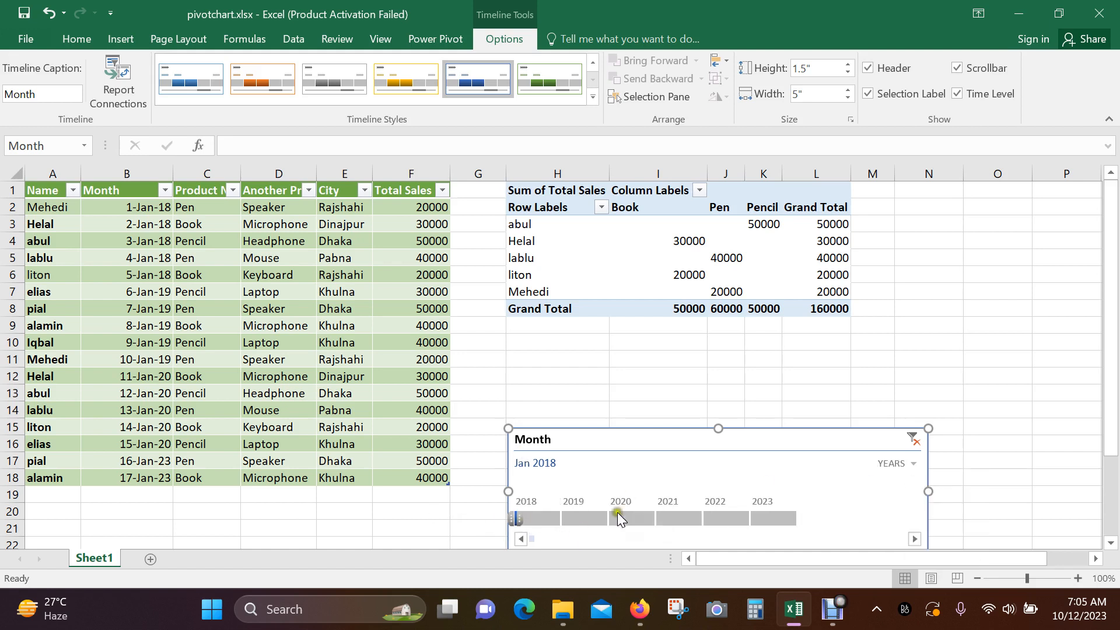
{"action": "left_click", "coordinate": [587, 518]}
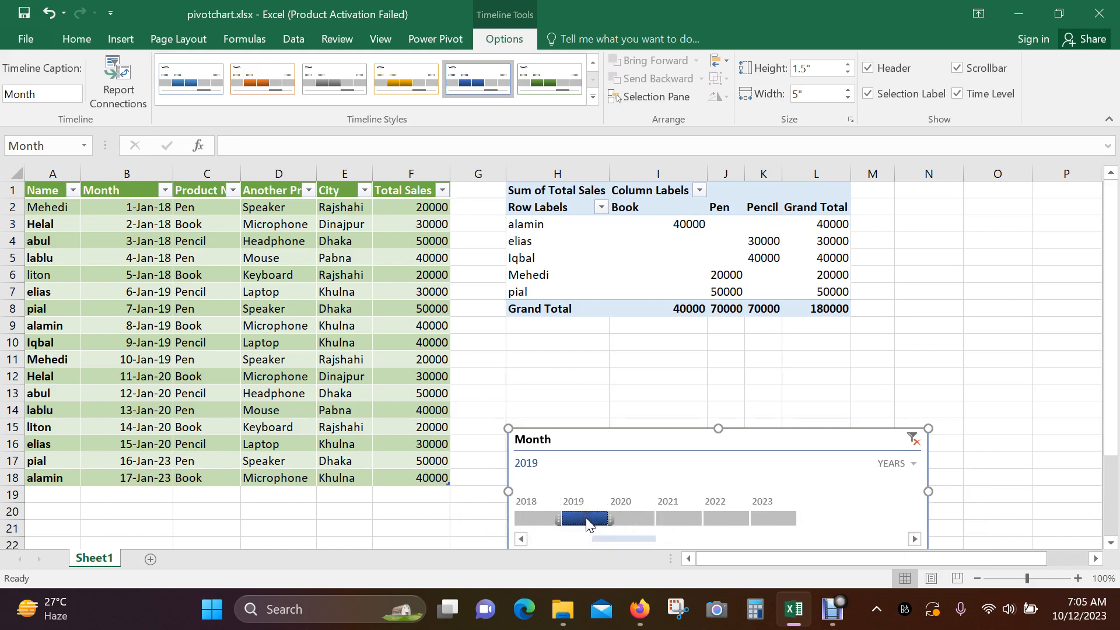
{"action": "left_click", "coordinate": [639, 518]}
{"action": "left_click", "coordinate": [681, 520]}
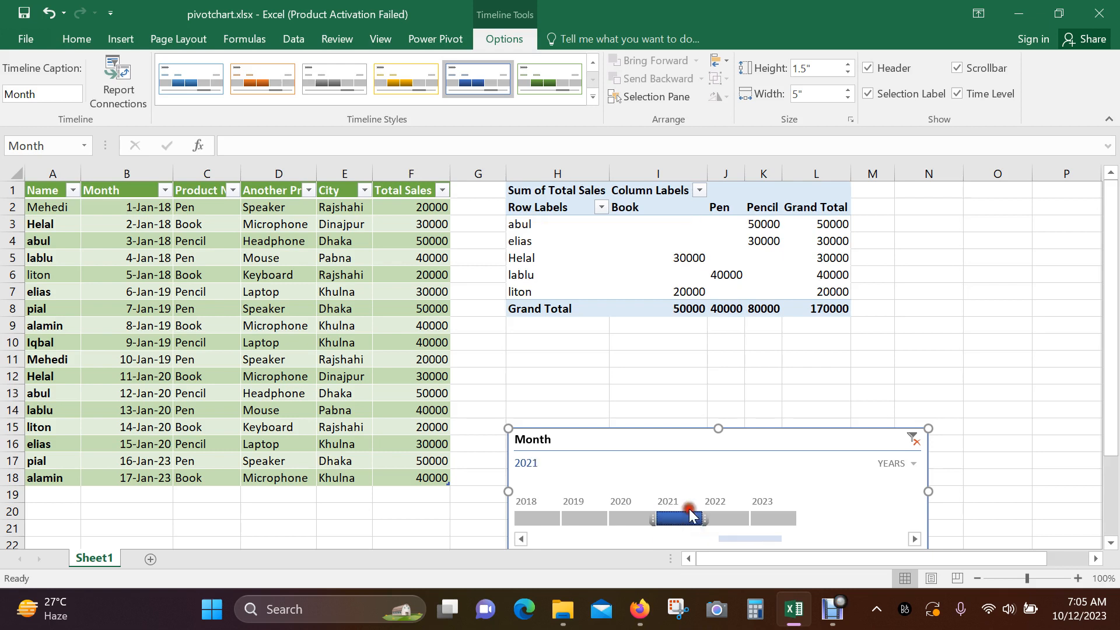
{"action": "left_click", "coordinate": [735, 519]}
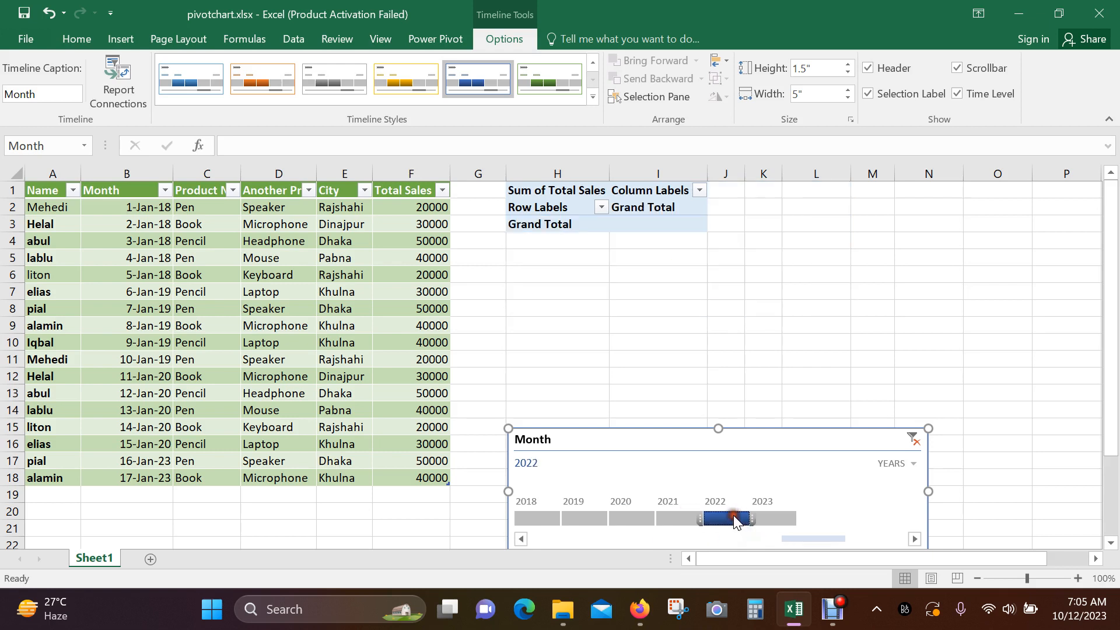
{"action": "left_click", "coordinate": [778, 519]}
{"action": "left_click", "coordinate": [680, 519]}
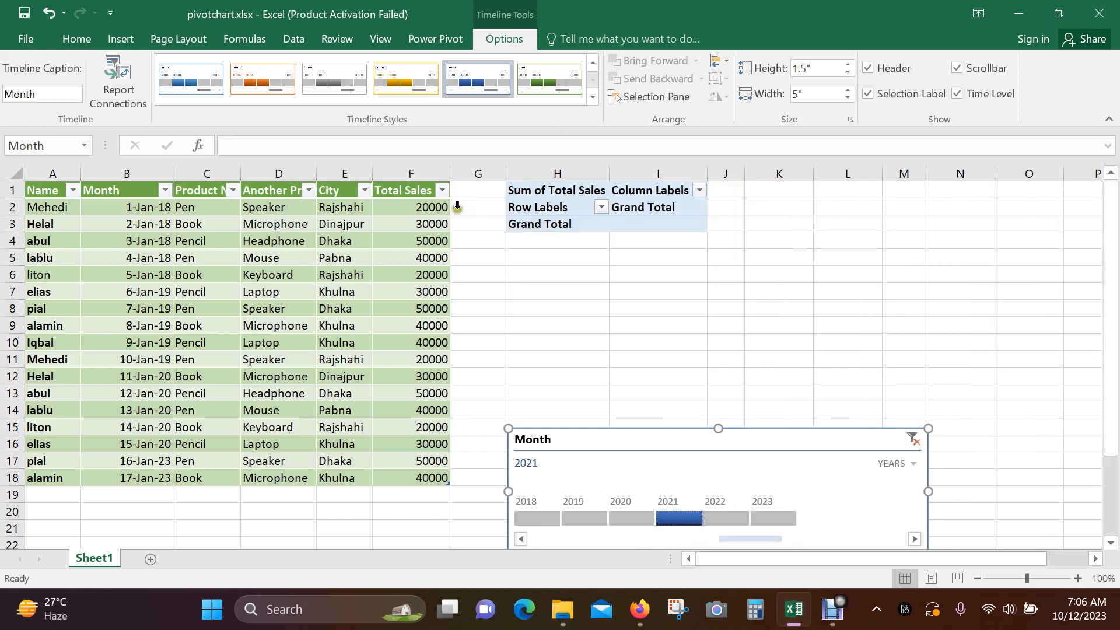
{"action": "left_click", "coordinate": [775, 518]}
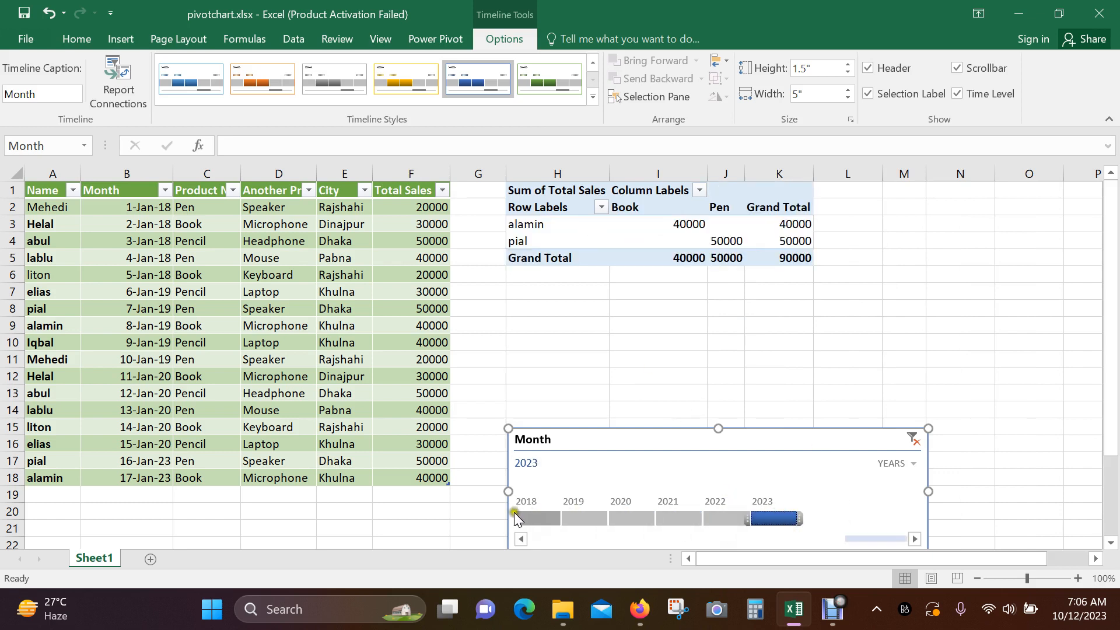
{"action": "left_click", "coordinate": [547, 519]}
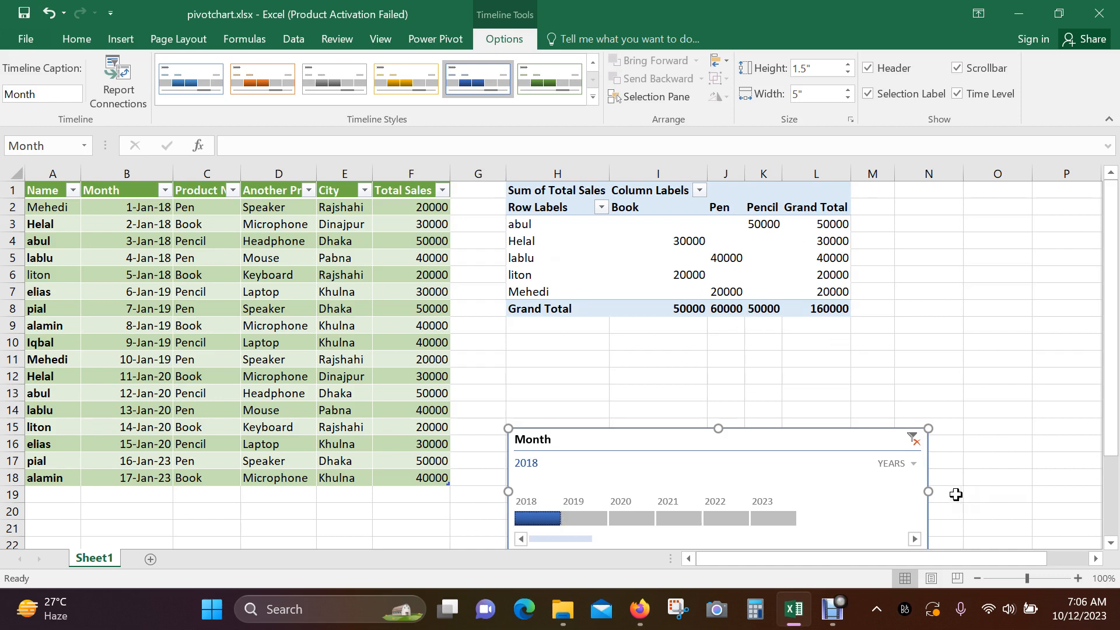
Try the quarters and months time levels on the timeline, and return it to years.
{"action": "left_click", "coordinate": [912, 463]}
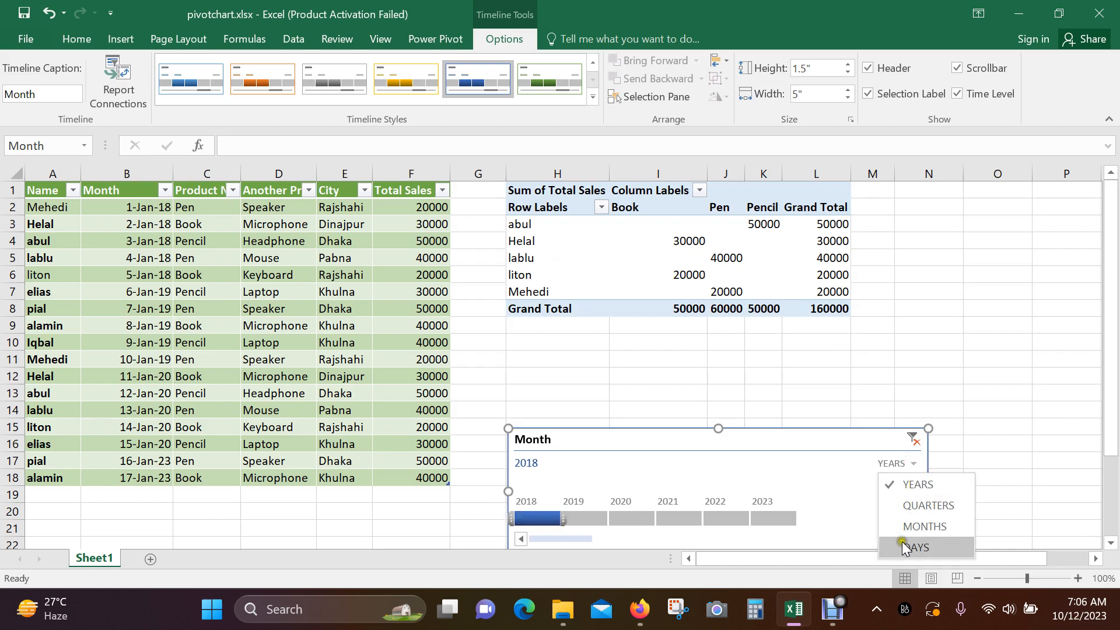
{"action": "left_click", "coordinate": [943, 506]}
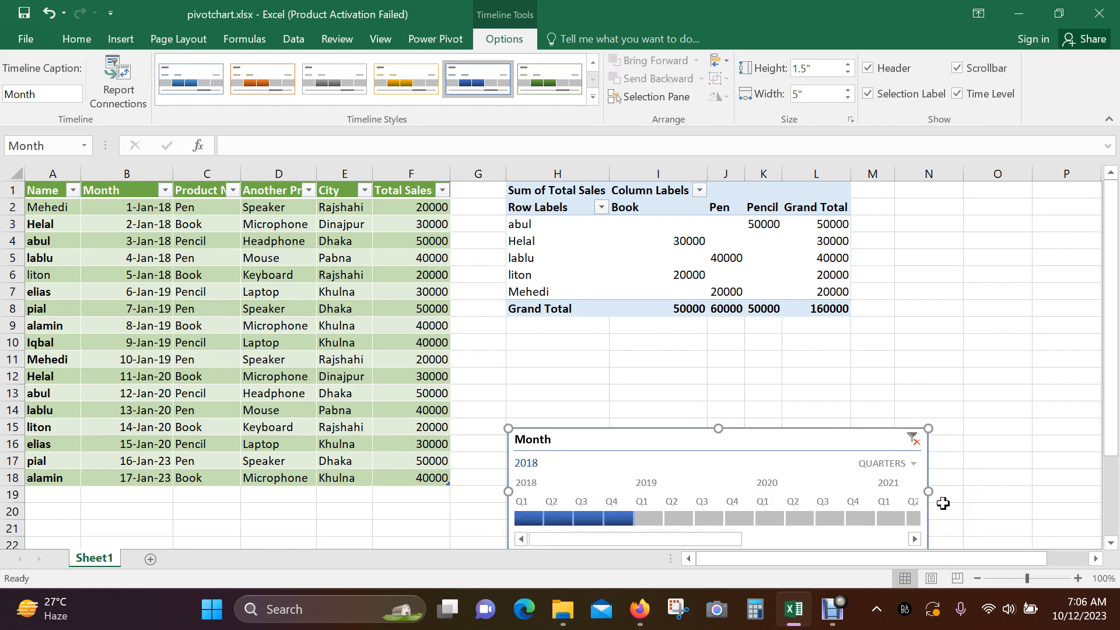
{"action": "left_click", "coordinate": [913, 464]}
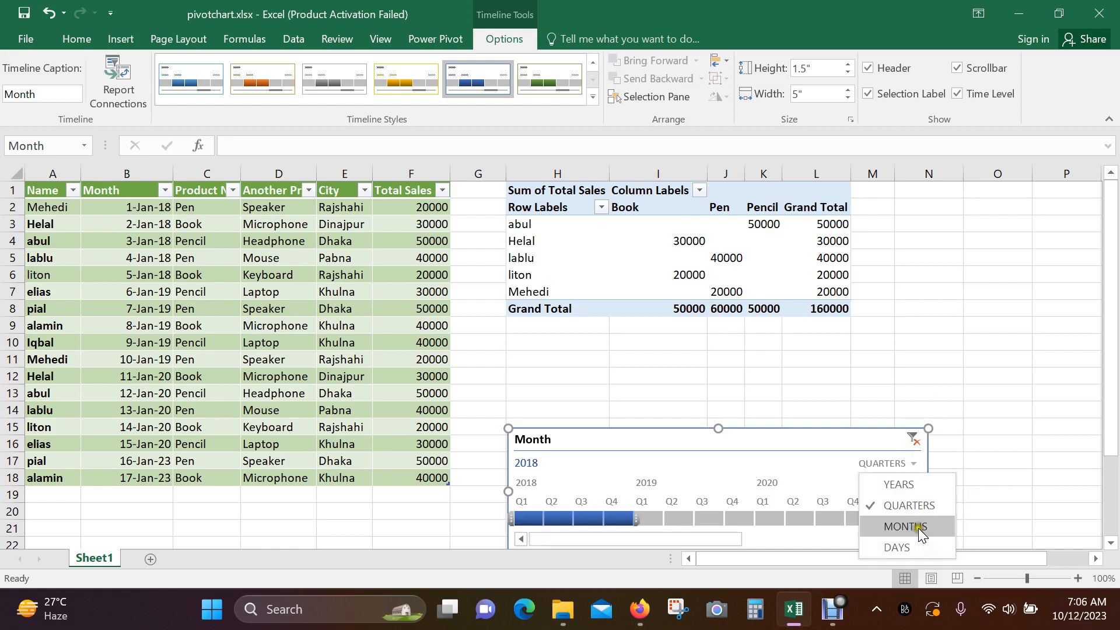
{"action": "left_click", "coordinate": [919, 528]}
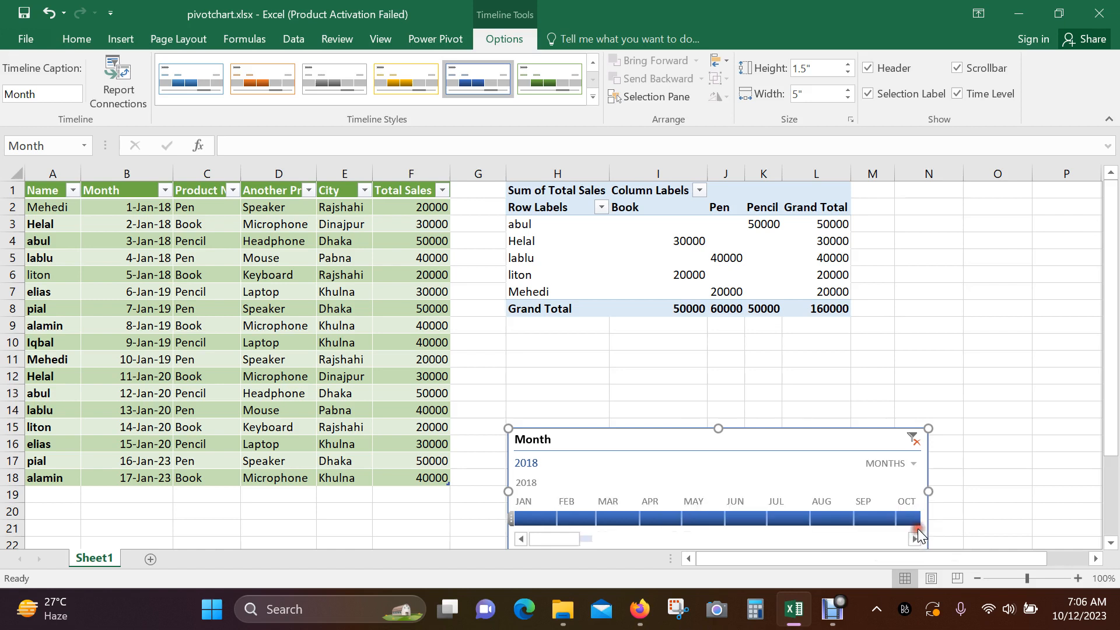
{"action": "left_click", "coordinate": [916, 462]}
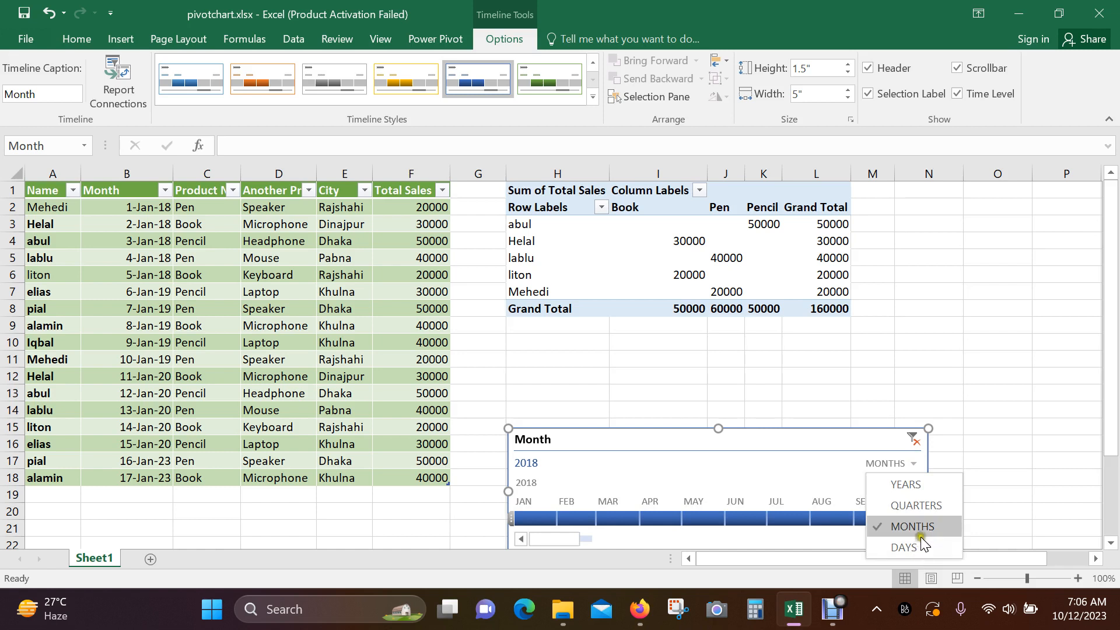
{"action": "left_click", "coordinate": [907, 484]}
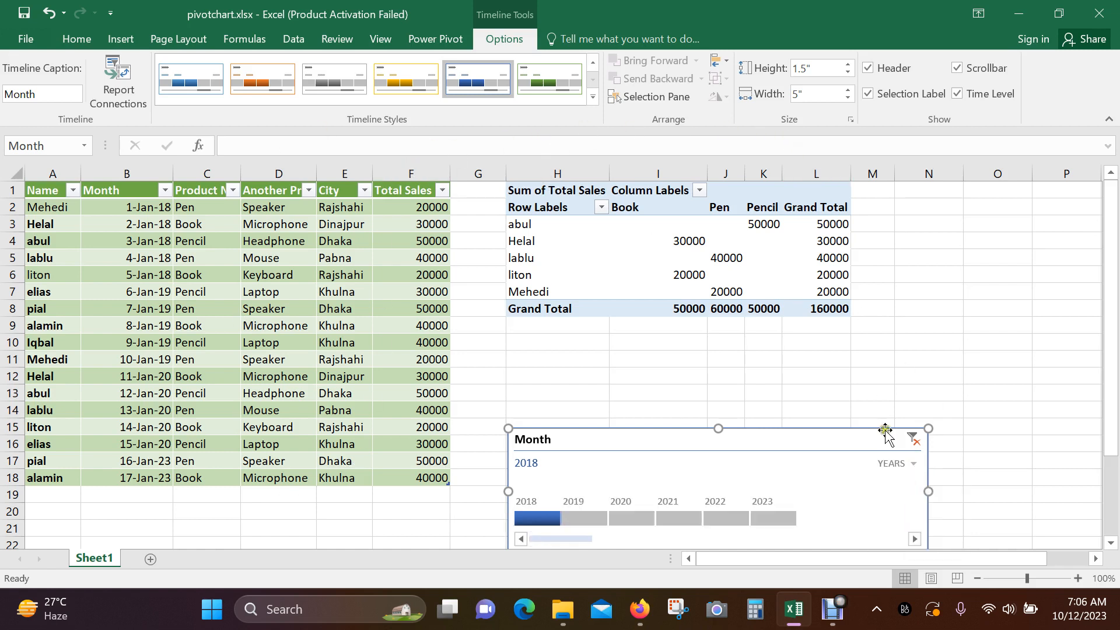
Move the Month timeline up directly beneath the filtered PivotTable, around rows 10 to 17.
{"action": "mouse_move", "coordinate": [666, 222]}
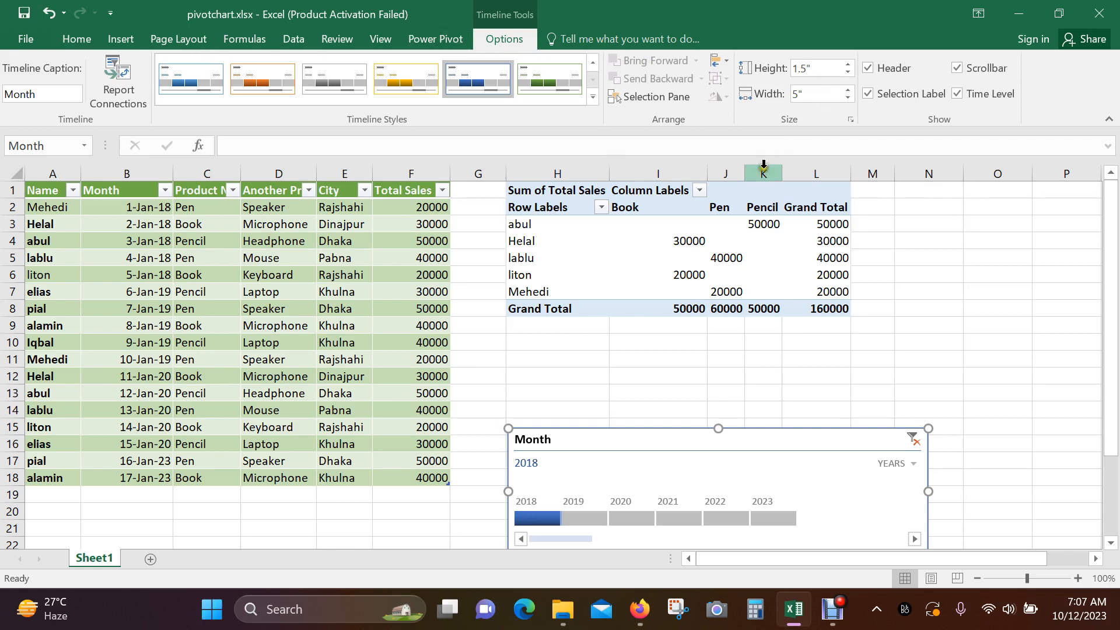
{"action": "mouse_move", "coordinate": [793, 596]}
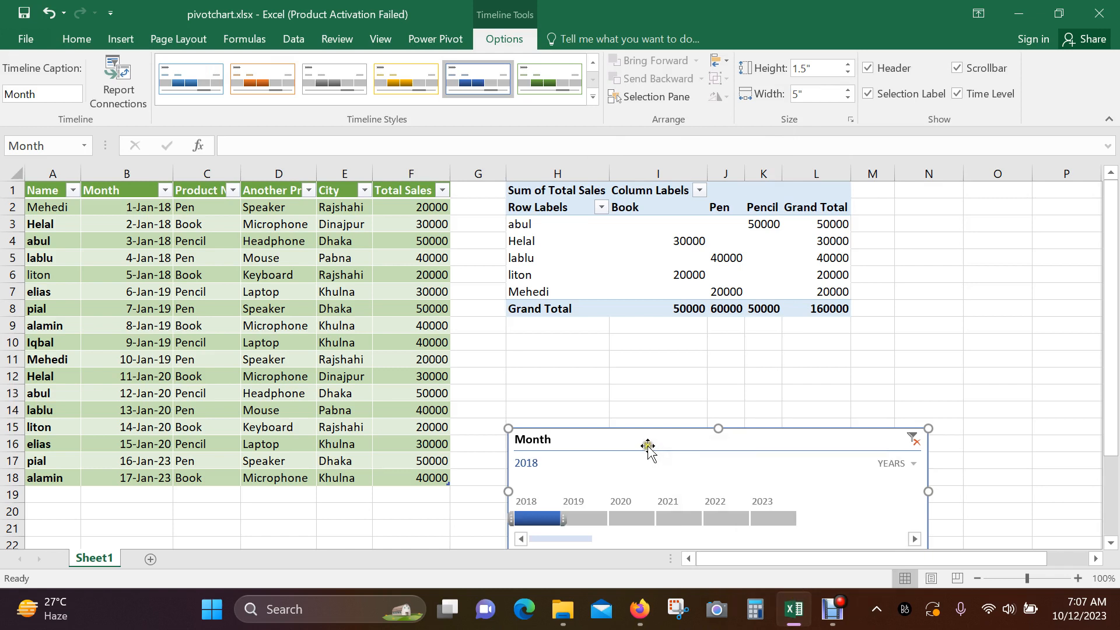
{"action": "left_click_drag", "start_coordinate": [647, 447], "coordinate": [664, 347]}
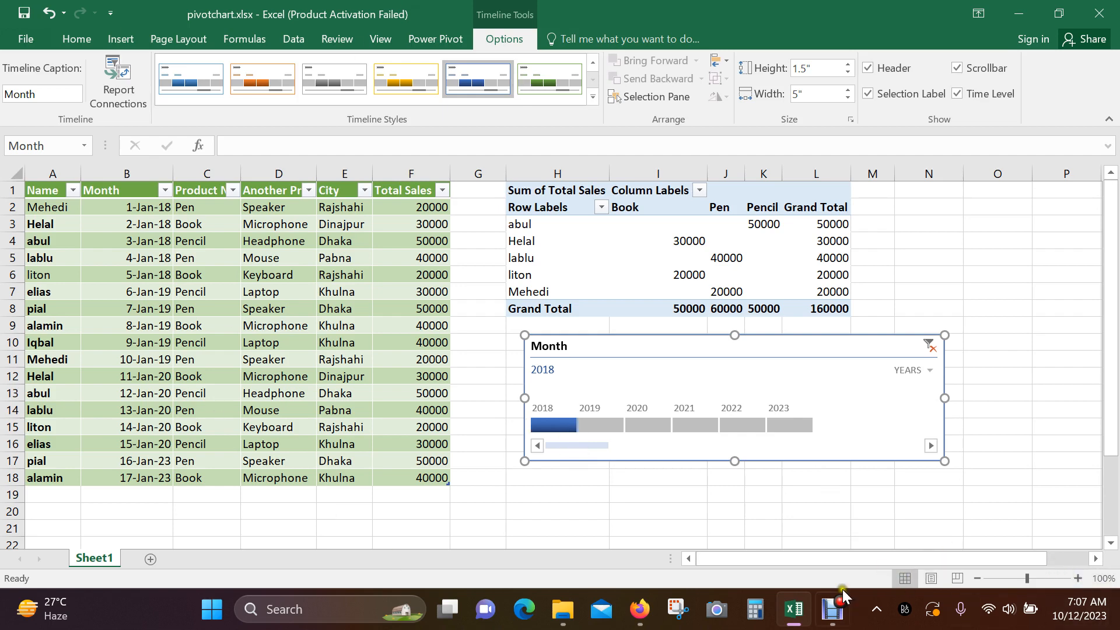
{"action": "left_click", "coordinate": [834, 612]}
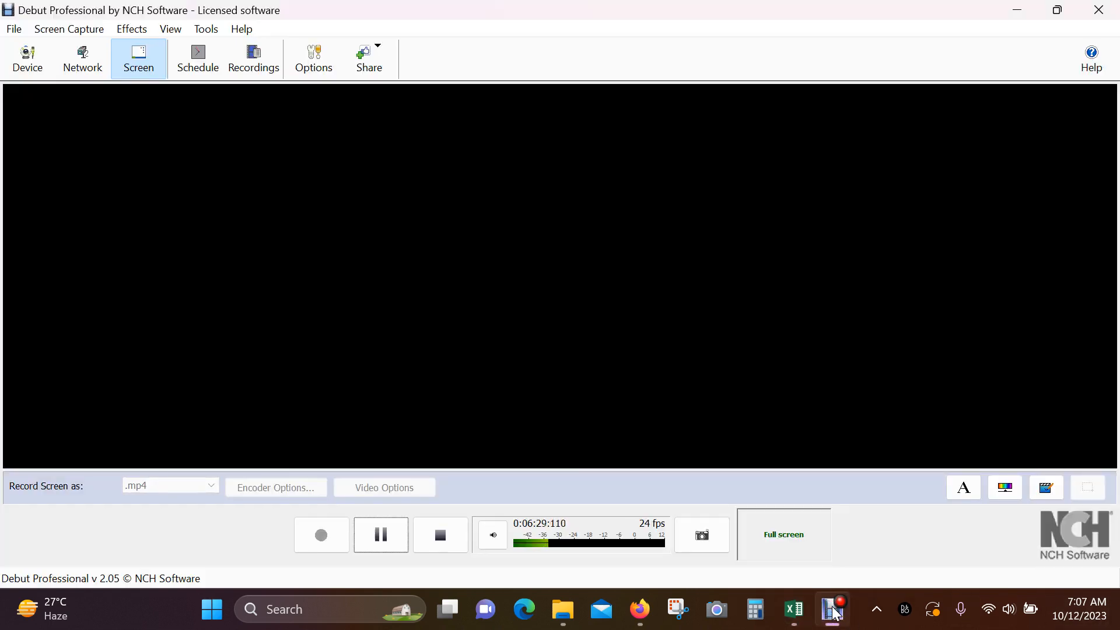